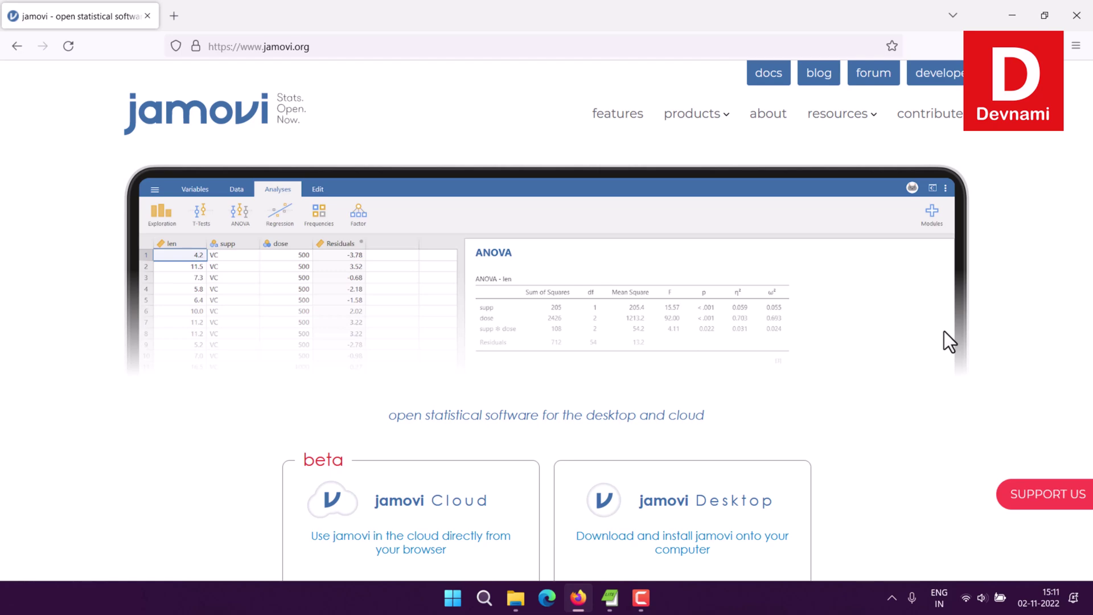
Step: Launch jamovi 2.3.18 from Windows Search, then bring Firefox back on screen
click(579, 598)
click(452, 598)
click(405, 98)
text(jamovi 2.3.18)
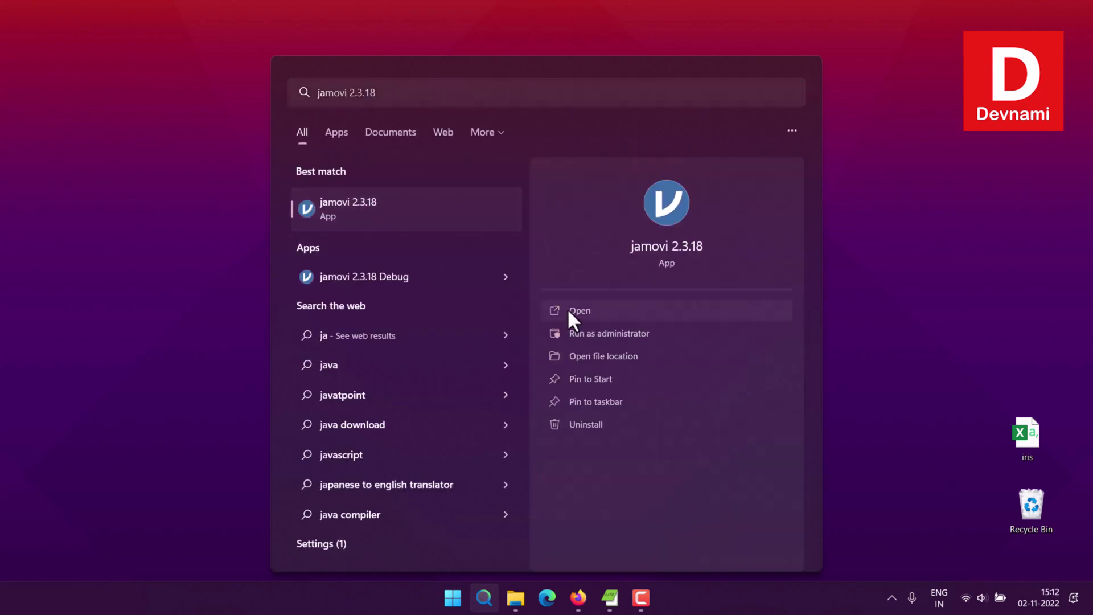
click(569, 310)
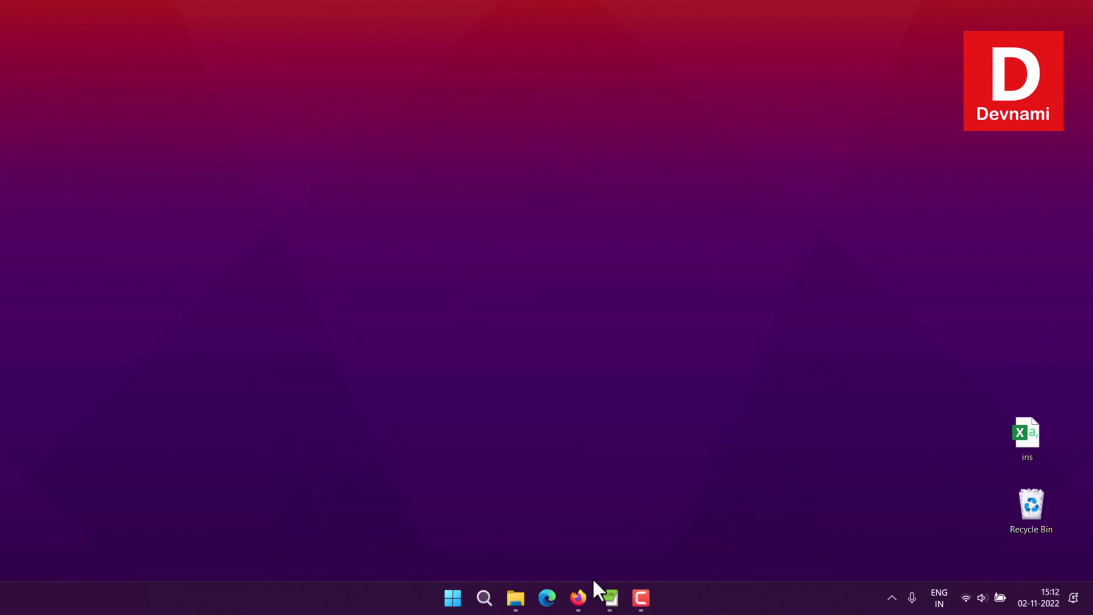
click(586, 601)
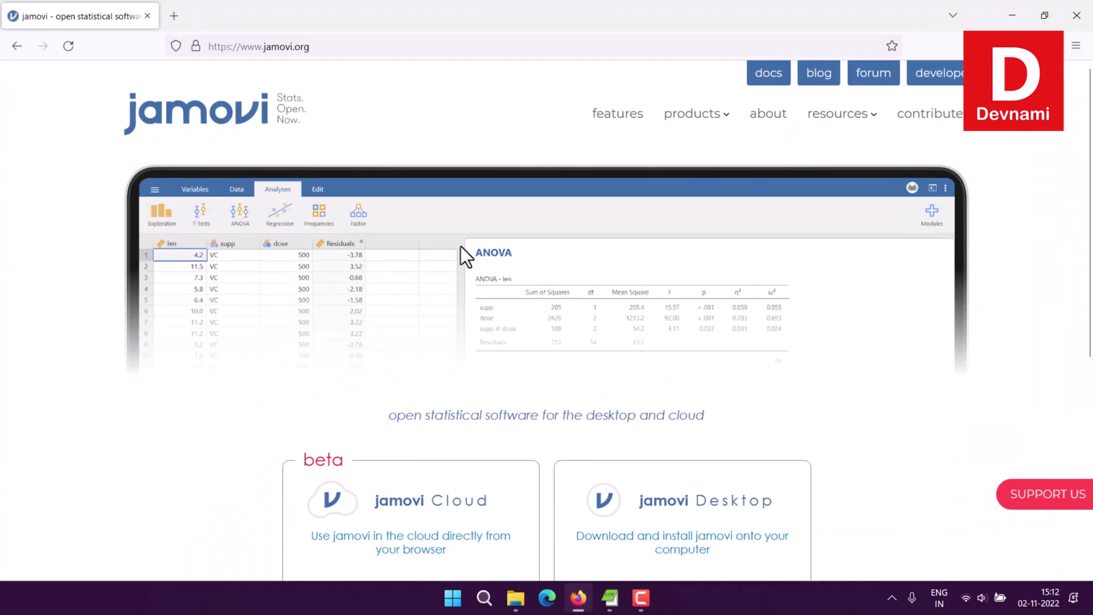
Step: Open DataHub's Iris dataset page in a new tab and start a 'kaggle' search in another tab
click(176, 13)
text(dat)
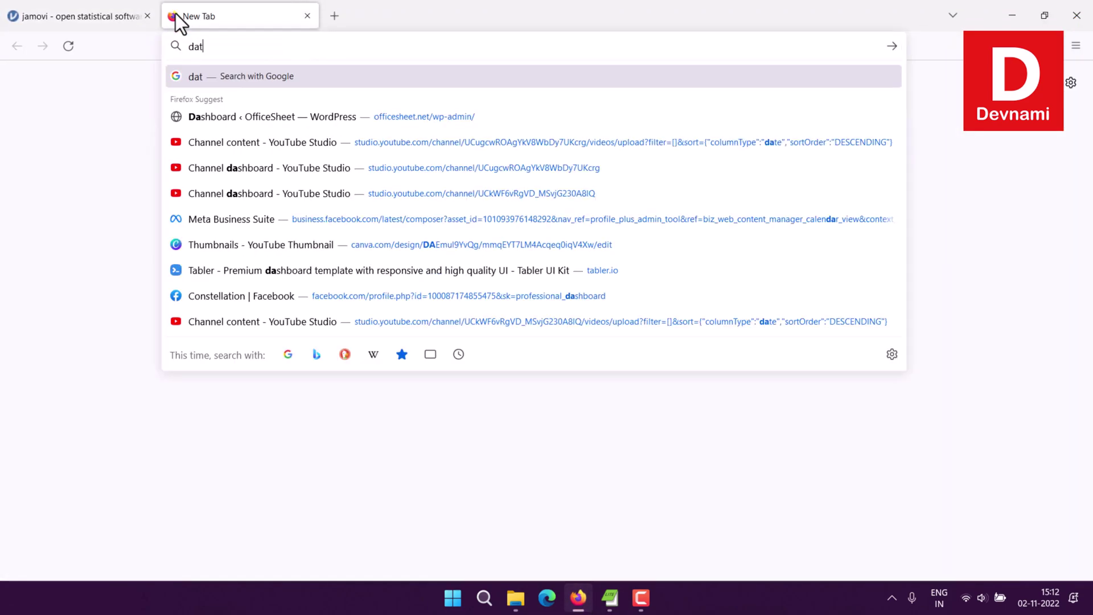
text(ahub)
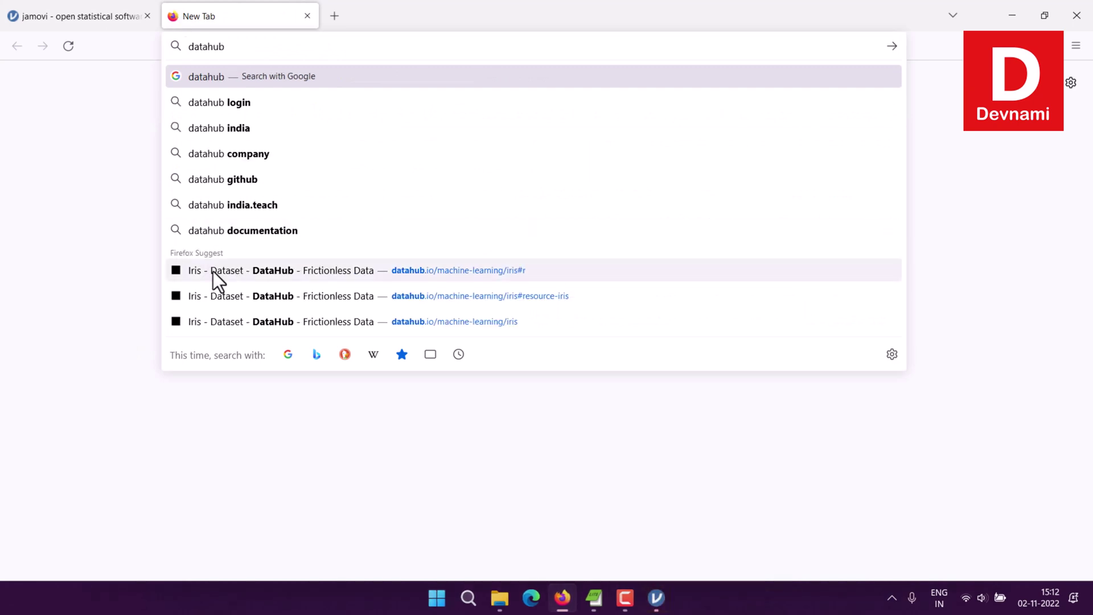
click(316, 314)
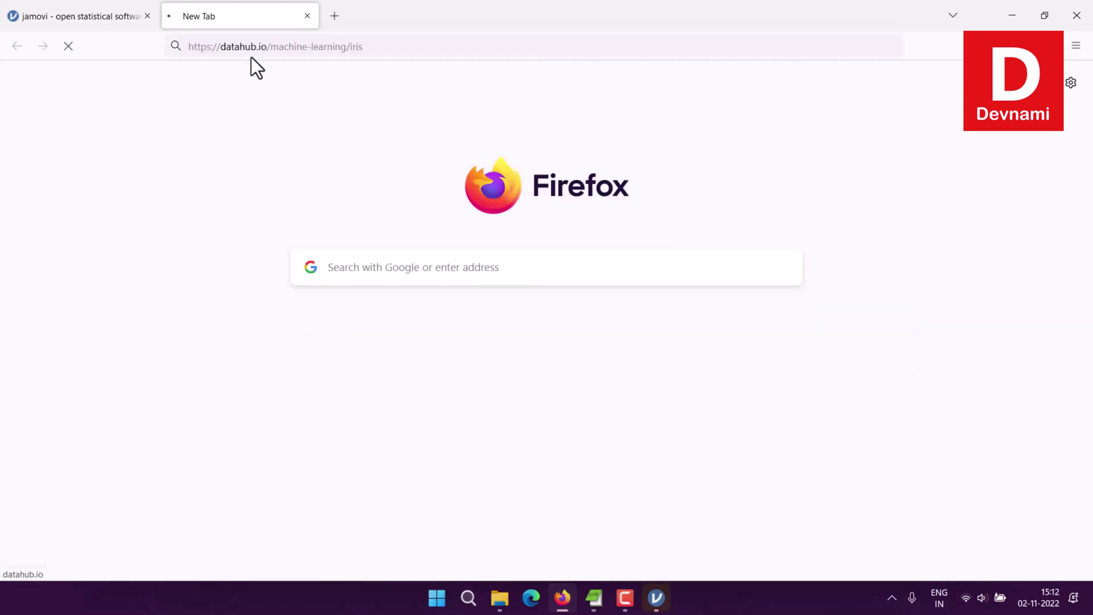
click(325, 16)
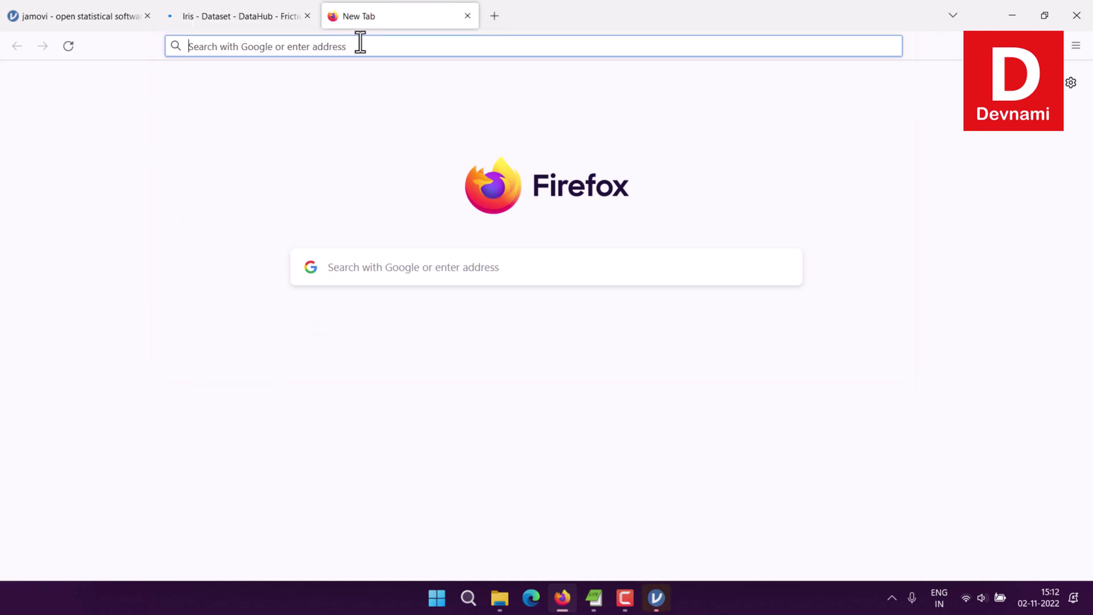
text(kaggle)
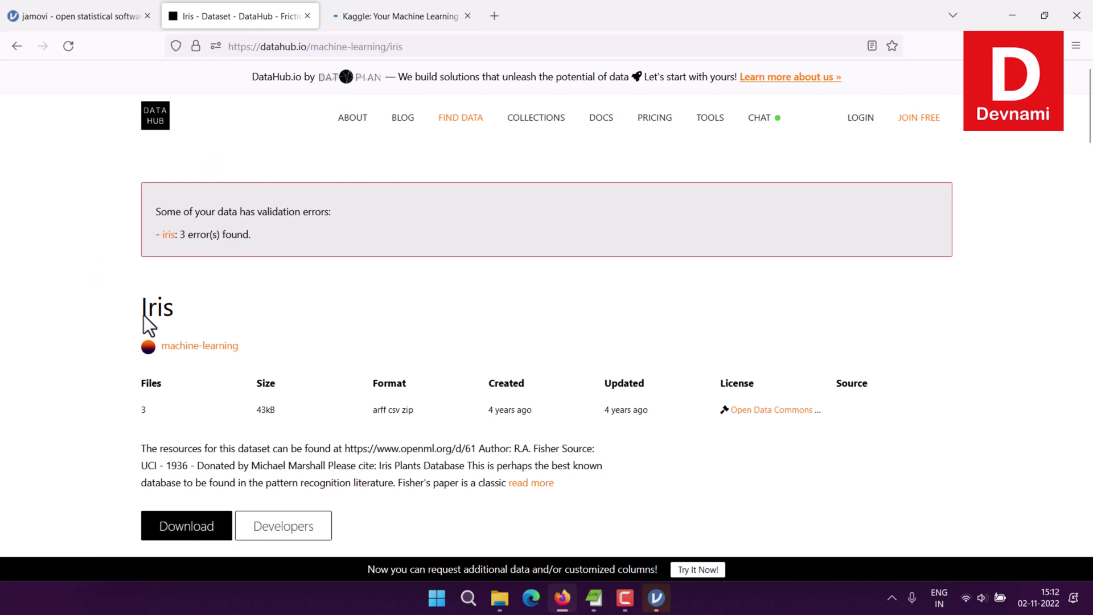
Step: Scroll the Iris page to its Data Files list with the CSV and JSON downloads
drag(143, 308, 220, 308)
click(115, 305)
scroll(97, 307, down, 3)
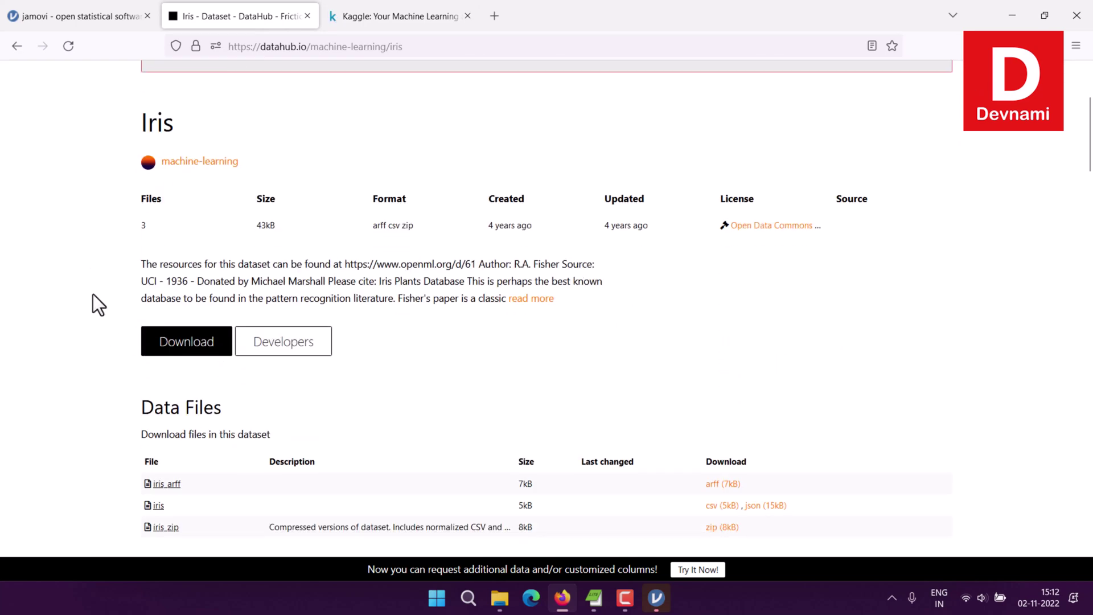
scroll(49, 258, down, 10)
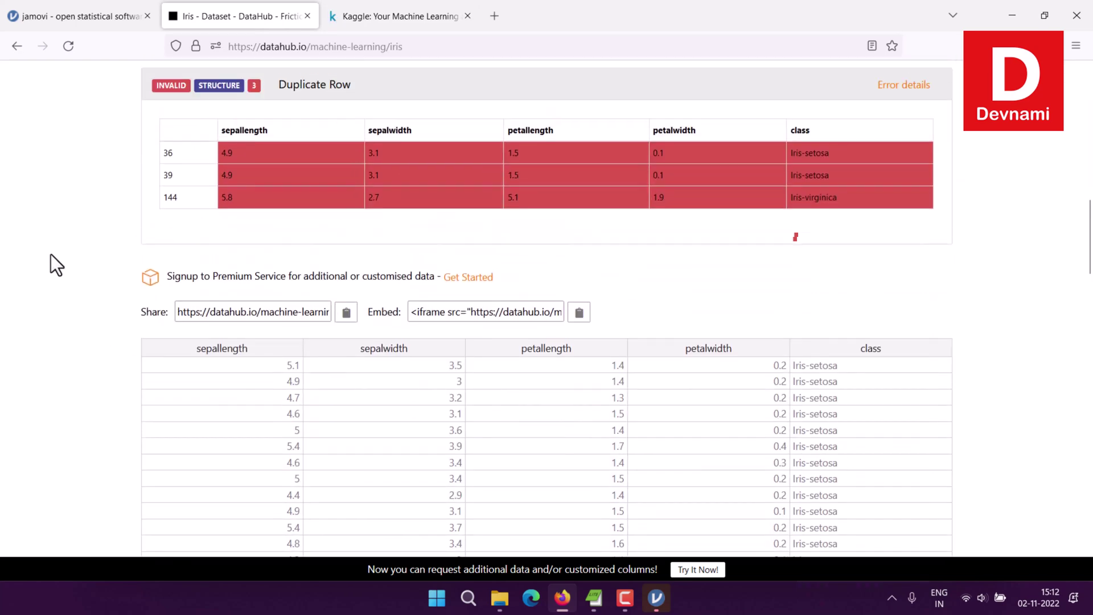
scroll(50, 254, down, 5)
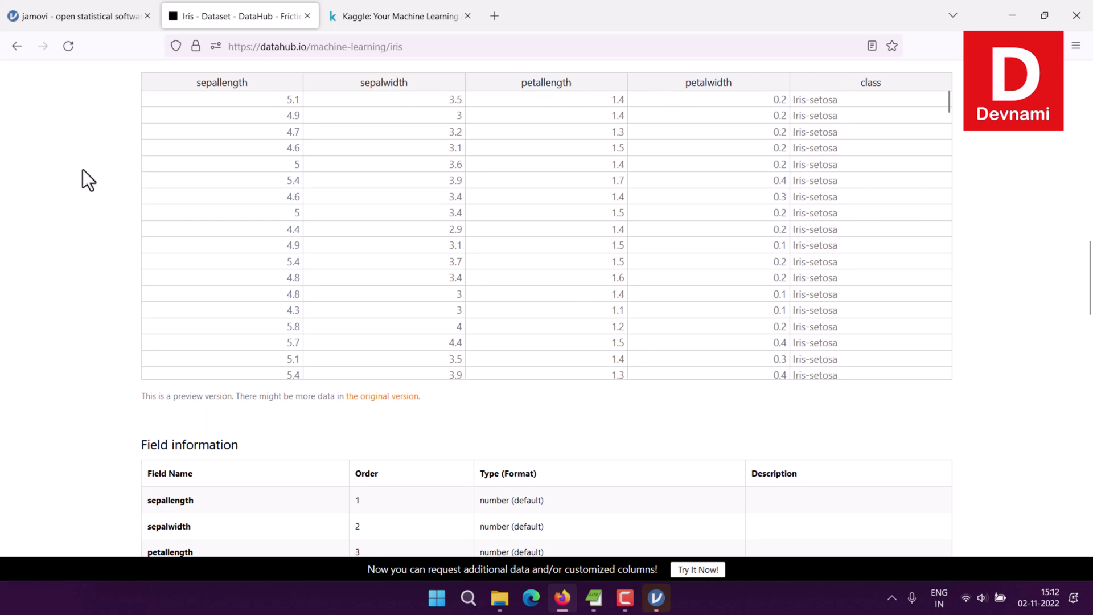
scroll(83, 169, up, 5)
scroll(83, 169, up, 2)
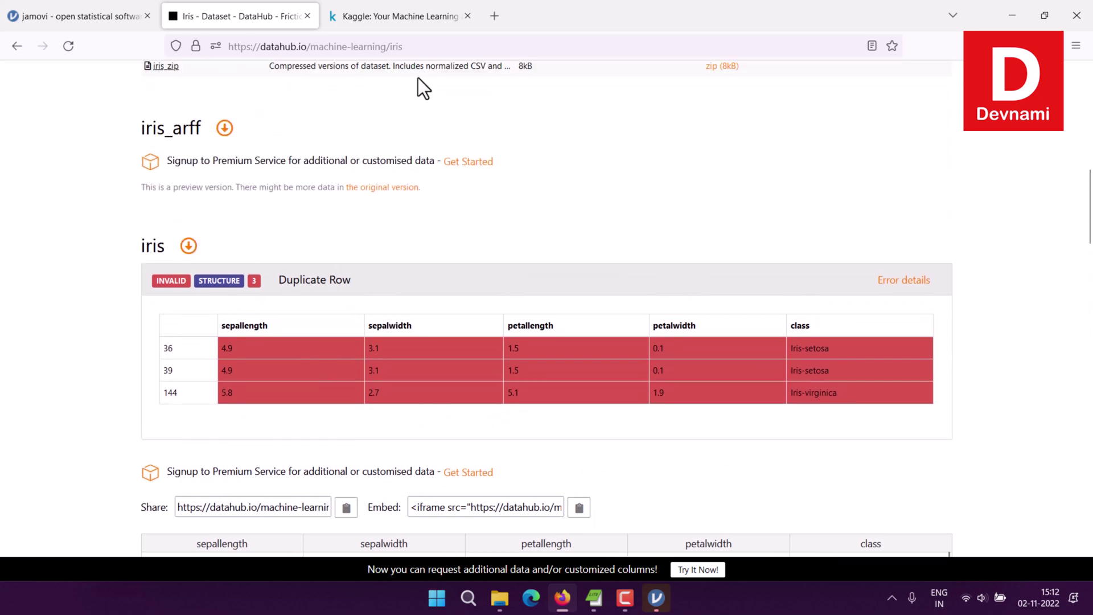
scroll(106, 303, up, 5)
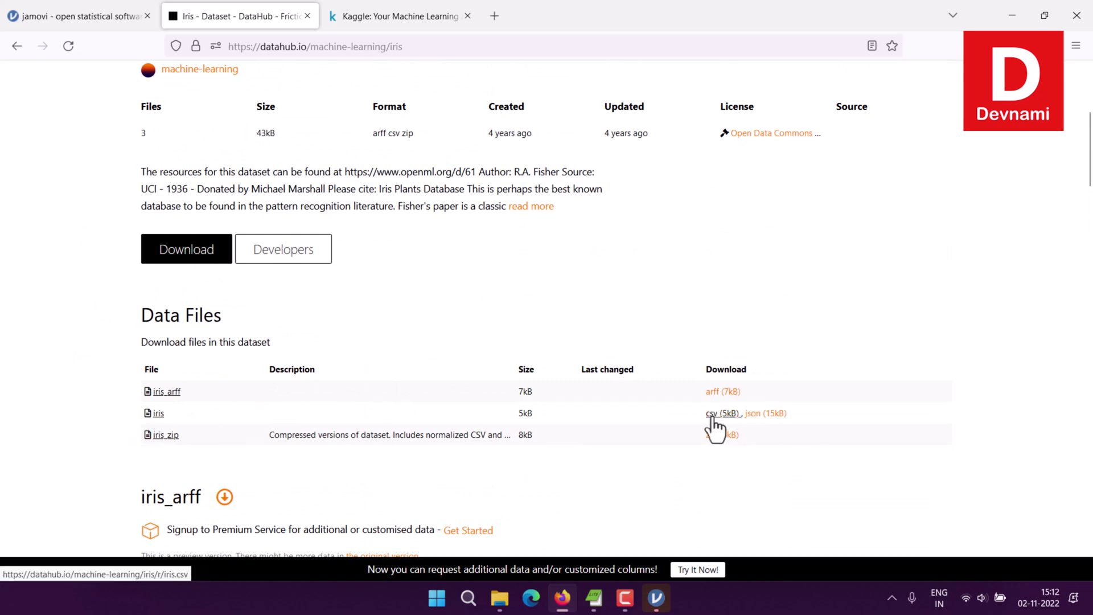
Step: Minimise Firefox and jamovi, then move the iris file icon near the desktop's right edge
click(1009, 8)
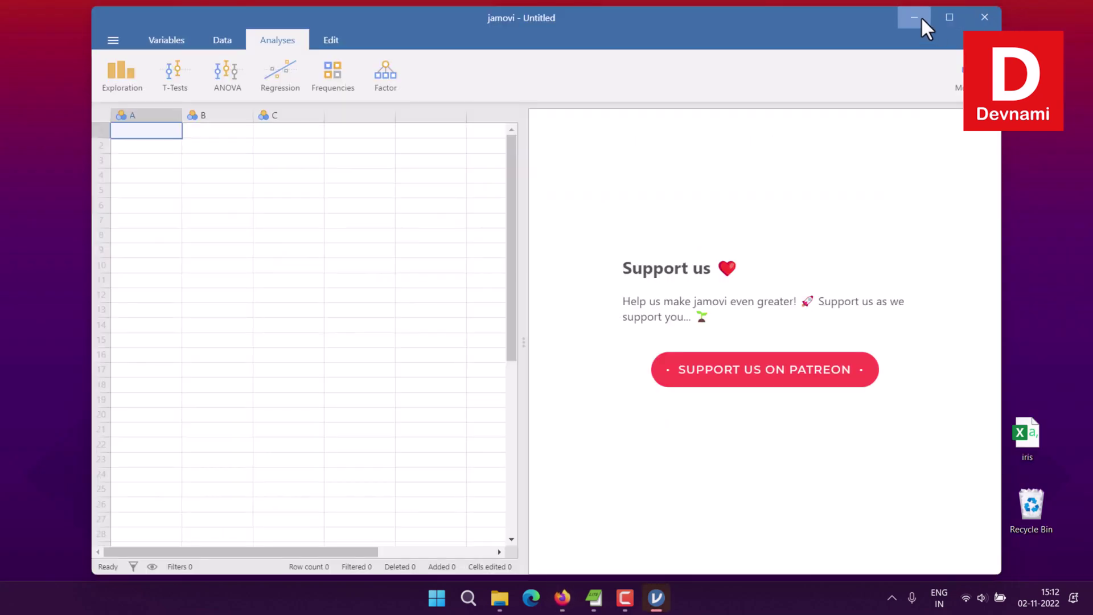
click(921, 16)
drag(1025, 426, 926, 224)
drag(998, 215, 997, 217)
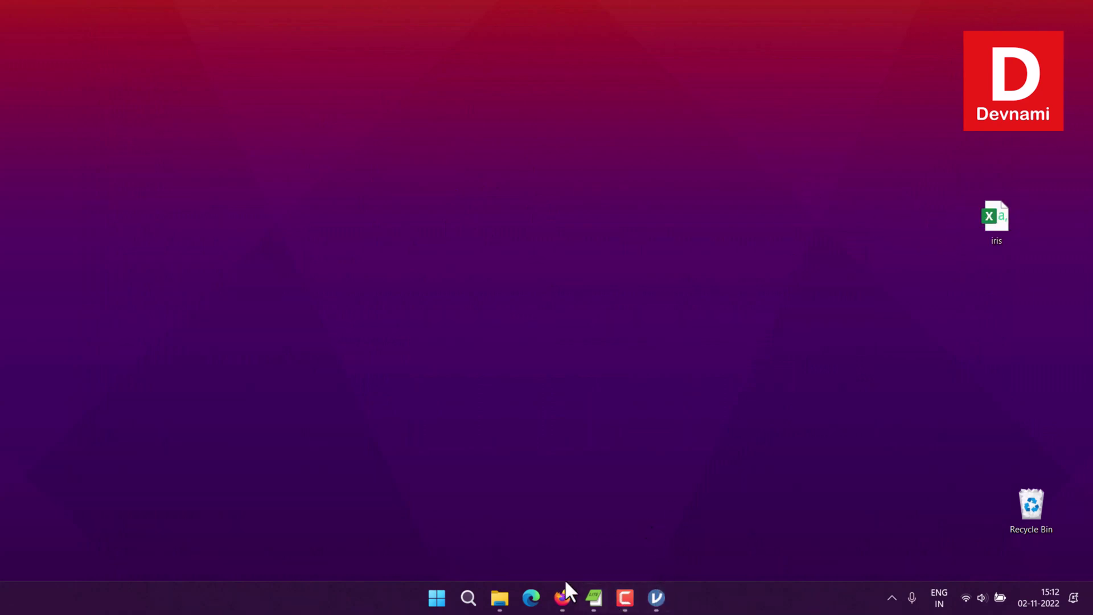
Step: Browse Kaggle's datasets catalogue, dismiss its cookie notice, then minimise Firefox
click(564, 599)
click(439, 4)
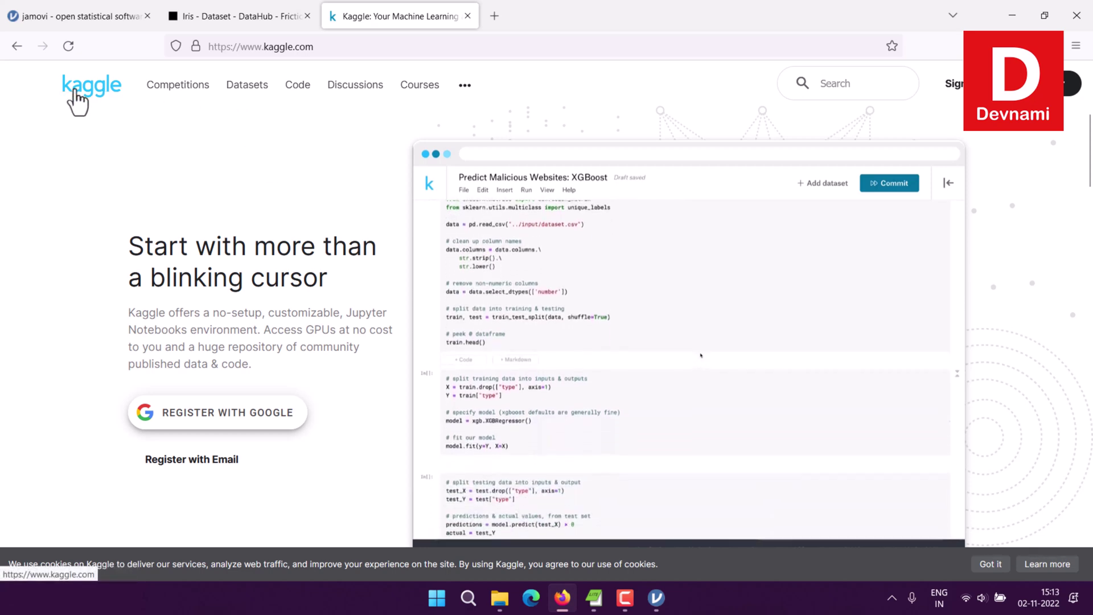
click(245, 88)
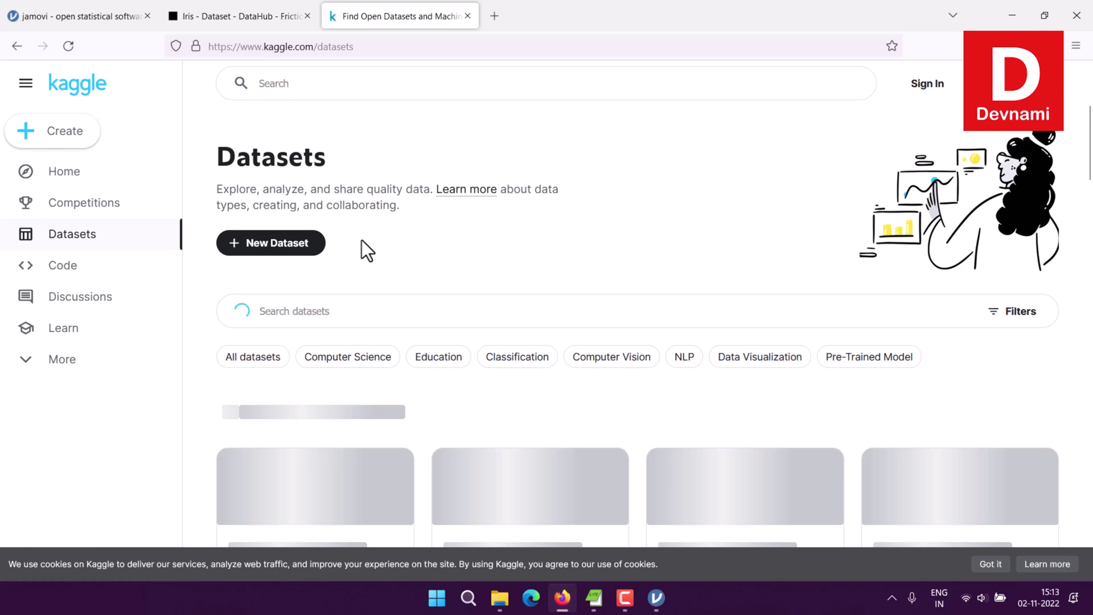
scroll(626, 341, down, 4)
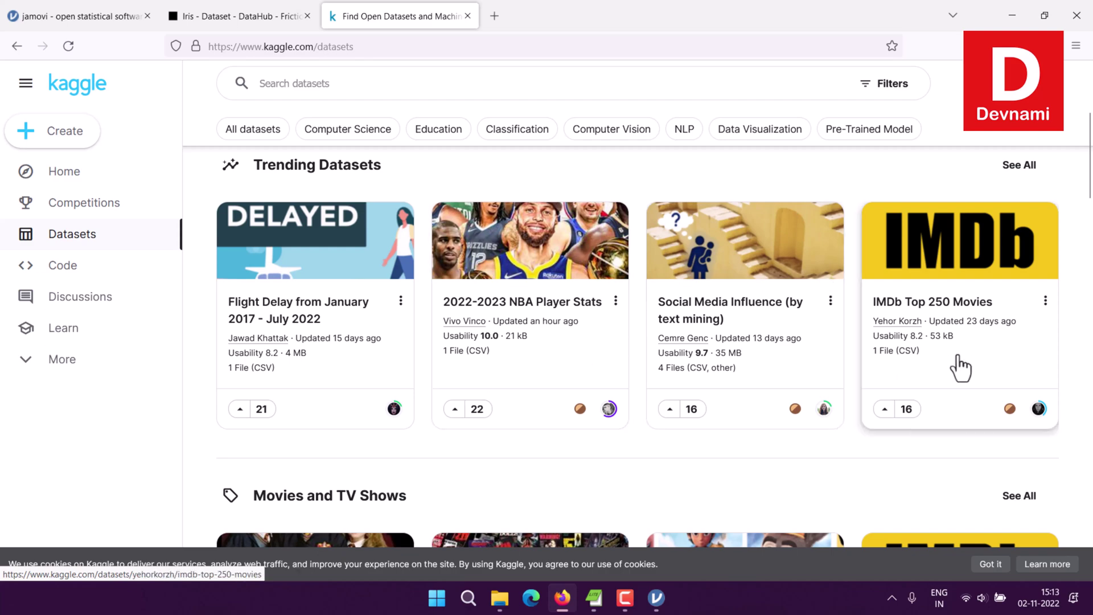
scroll(1059, 376, down, 5)
scroll(1091, 374, up, 5)
scroll(1091, 374, down, 4)
scroll(1001, 349, up, 4)
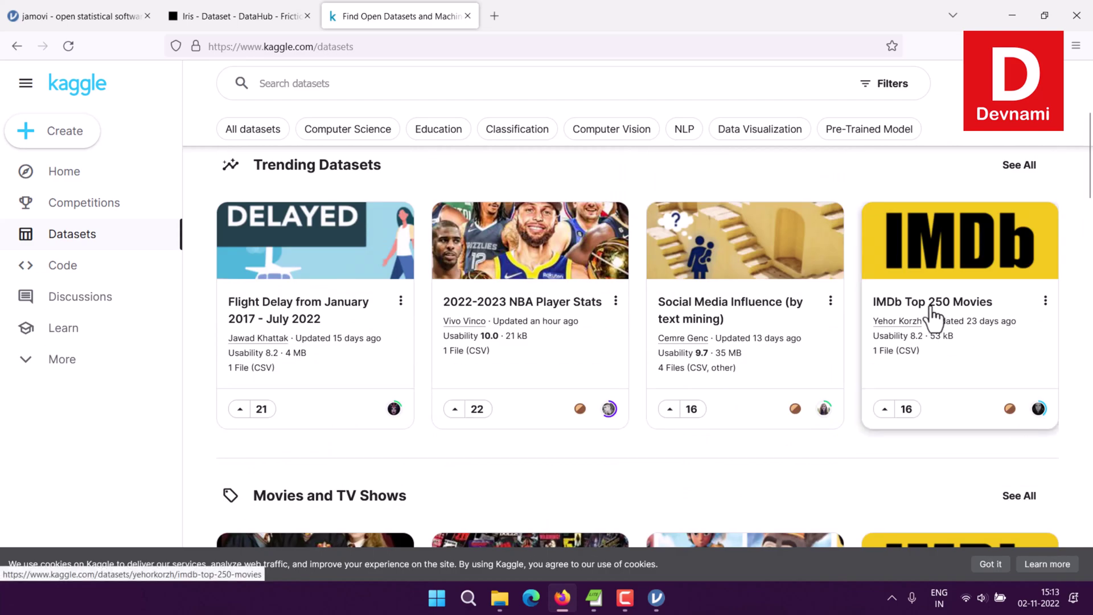
scroll(933, 315, down, 9)
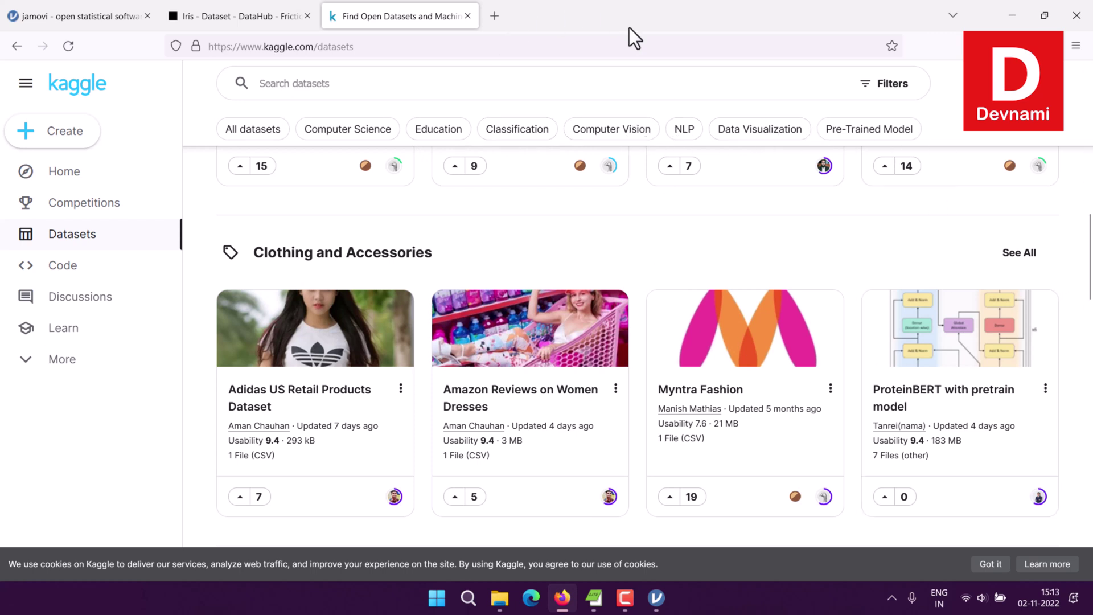
click(991, 565)
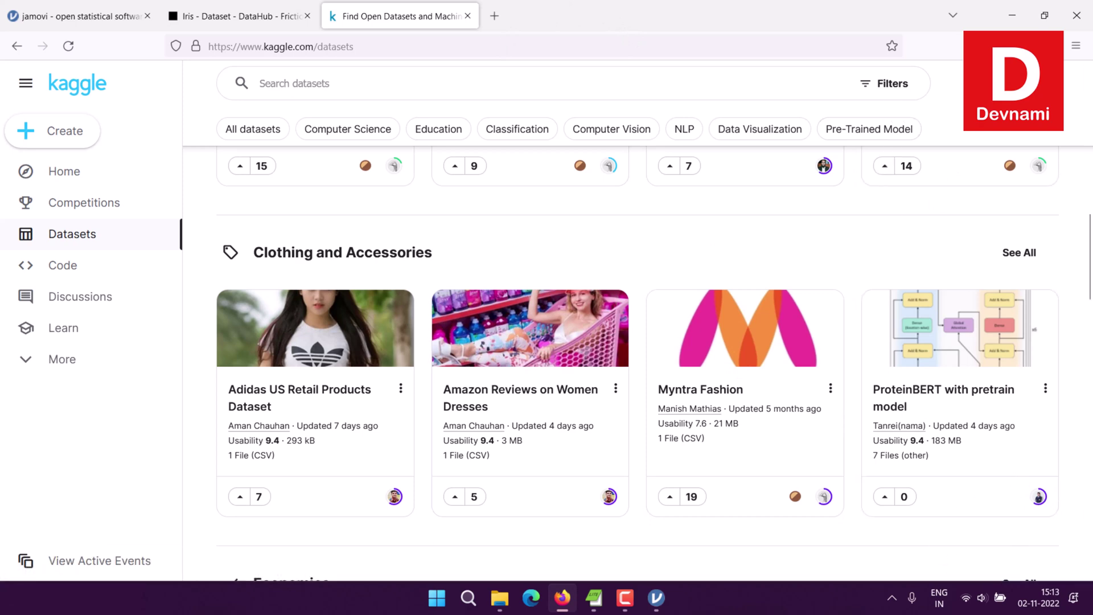
click(1006, 28)
Step: Open the iris CSV from the Desktop in jamovi, filtering This PC's file list to CSV
click(657, 600)
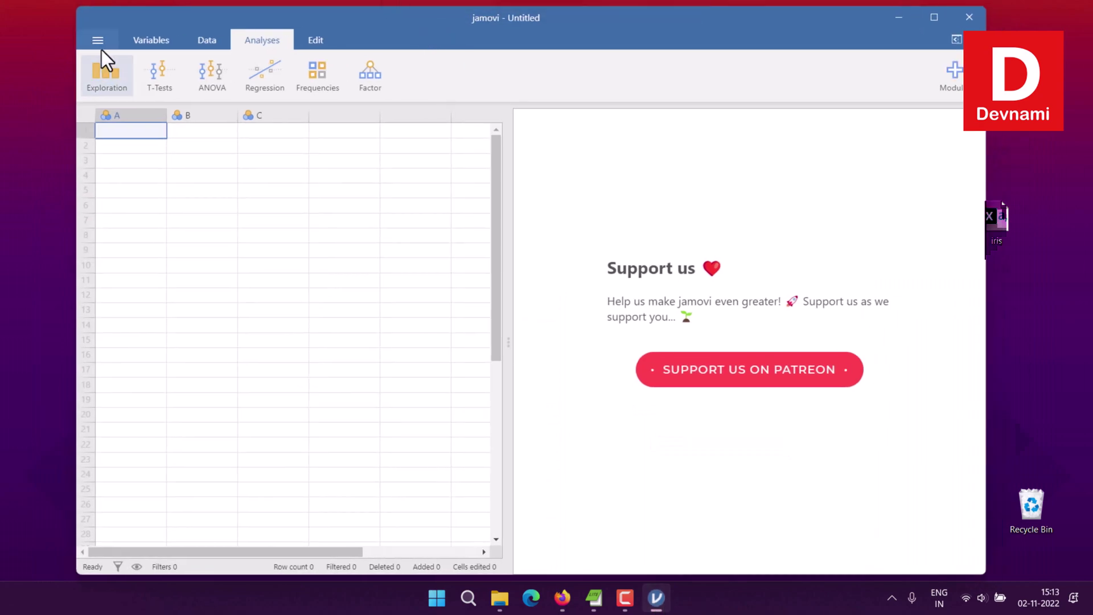
click(97, 40)
click(171, 145)
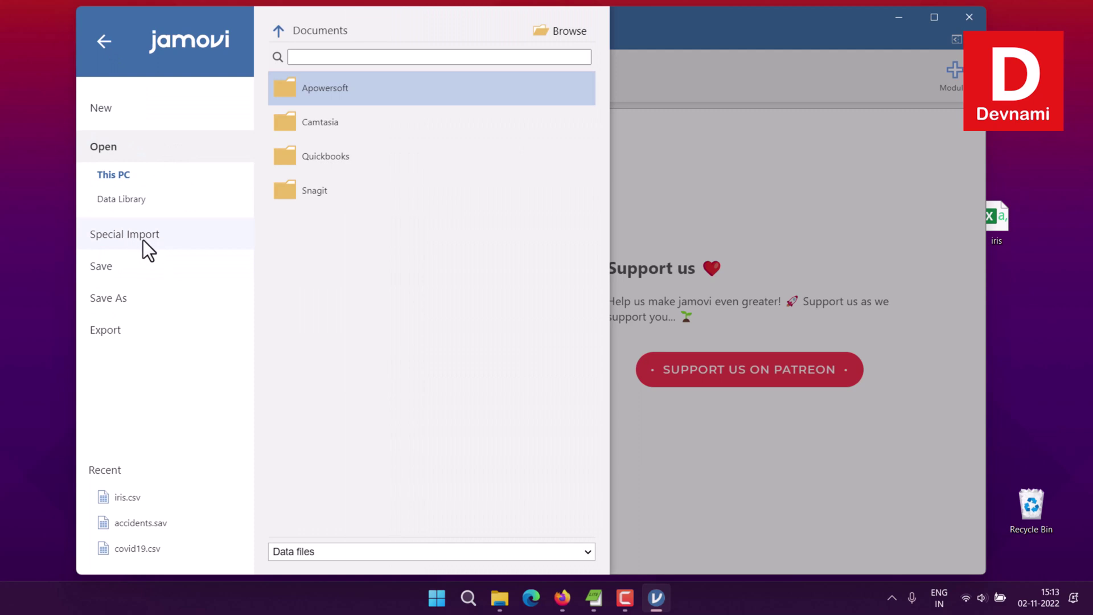
click(124, 199)
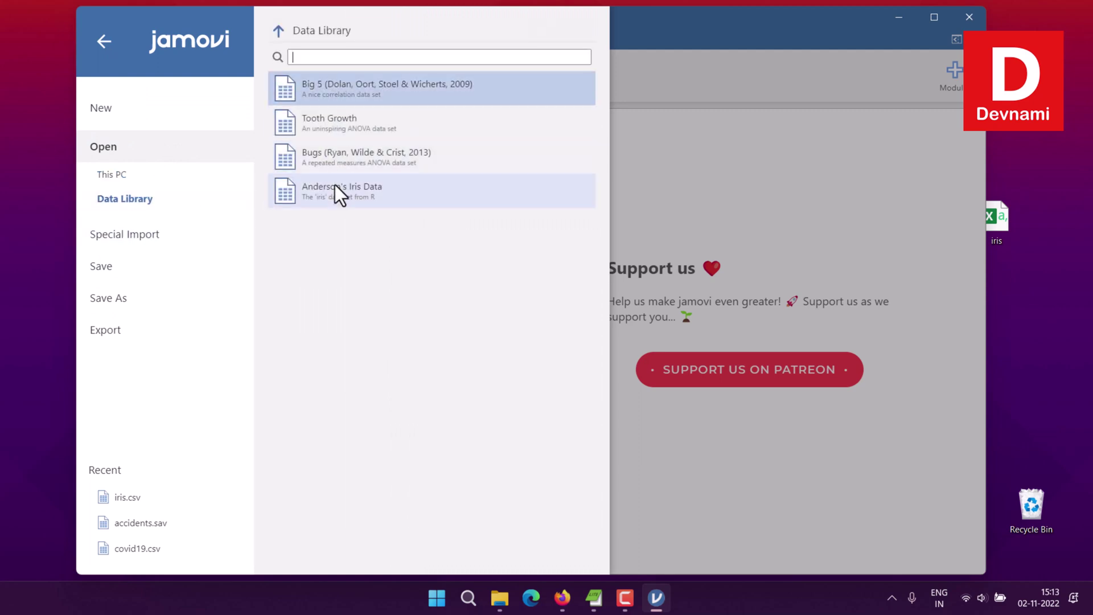
click(127, 173)
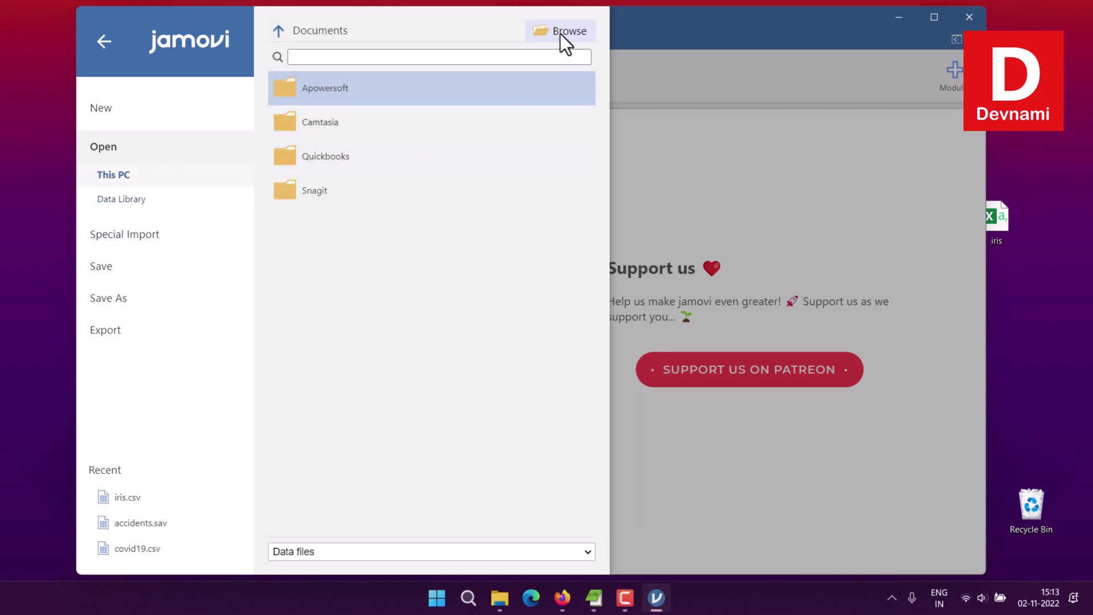
click(337, 555)
click(312, 437)
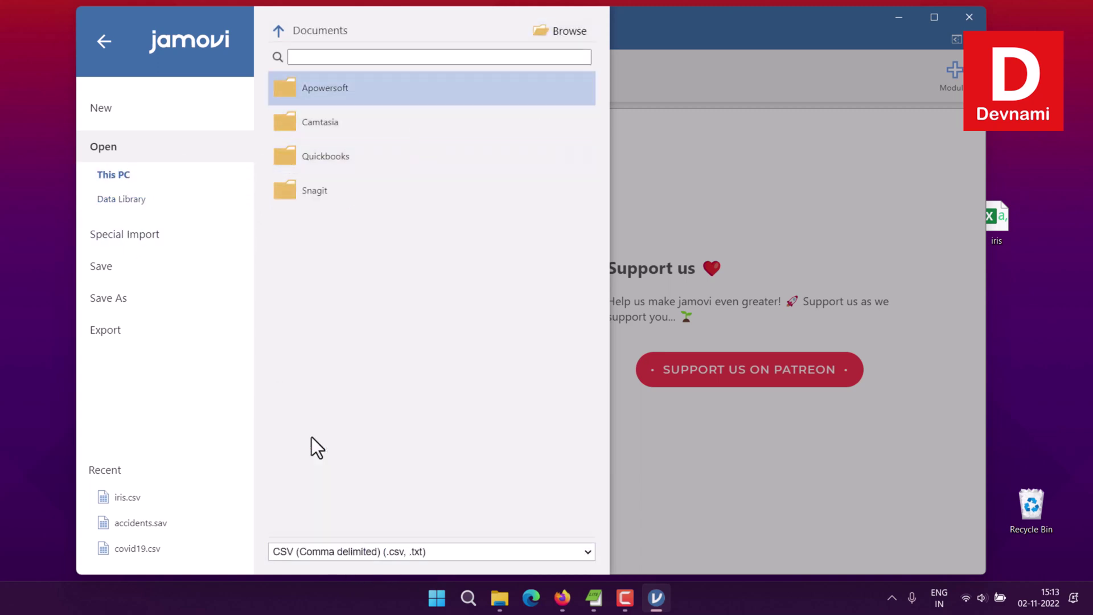
click(555, 32)
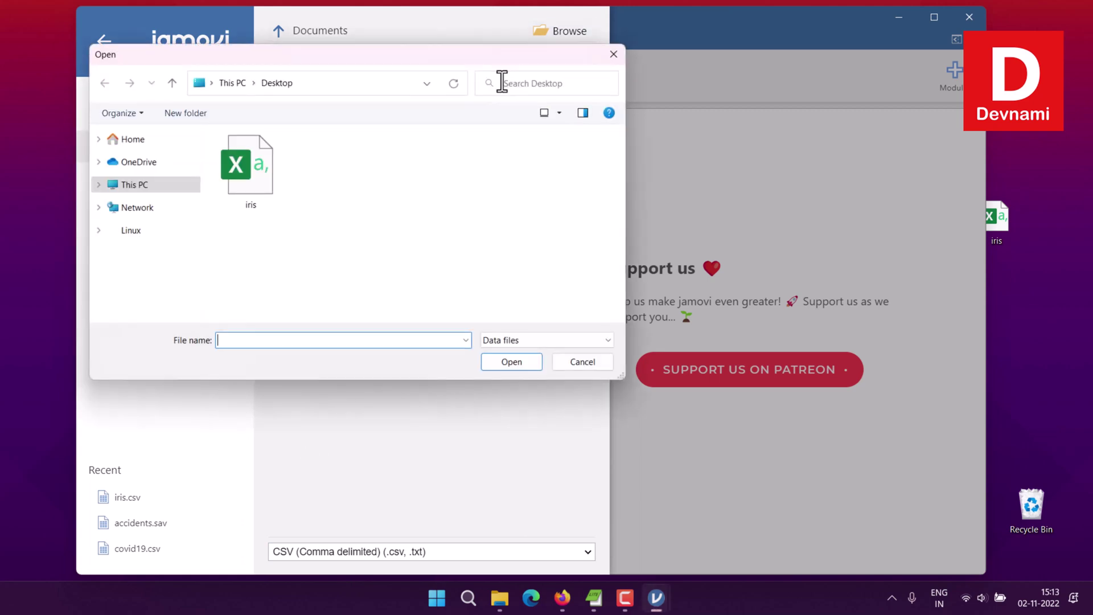
click(278, 160)
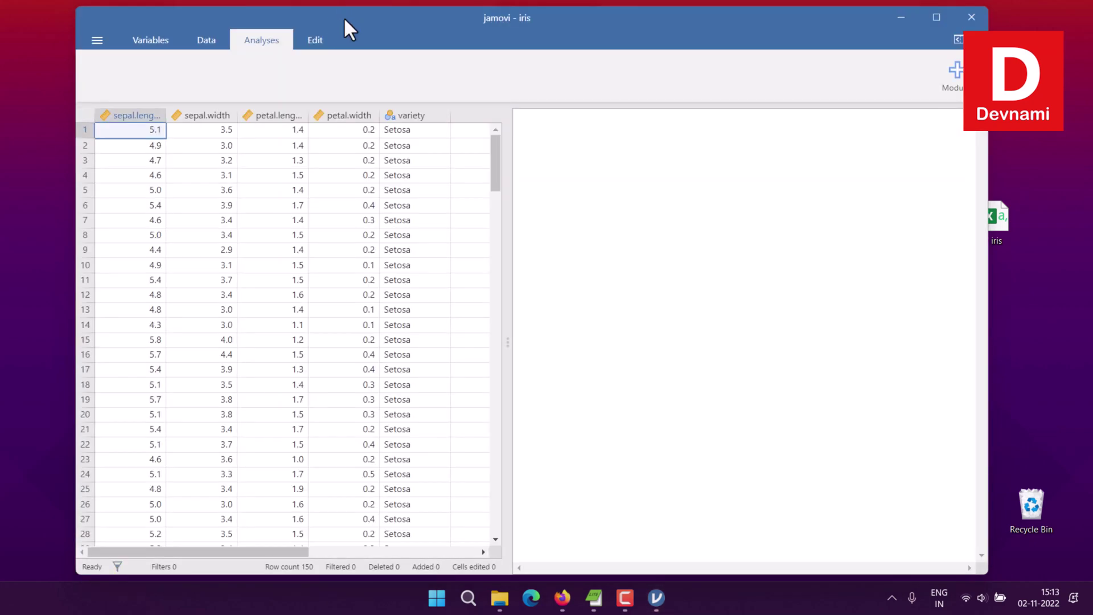
Step: Drag the jamovi window into position while the iris data finishes loading
drag(344, 17, 333, 28)
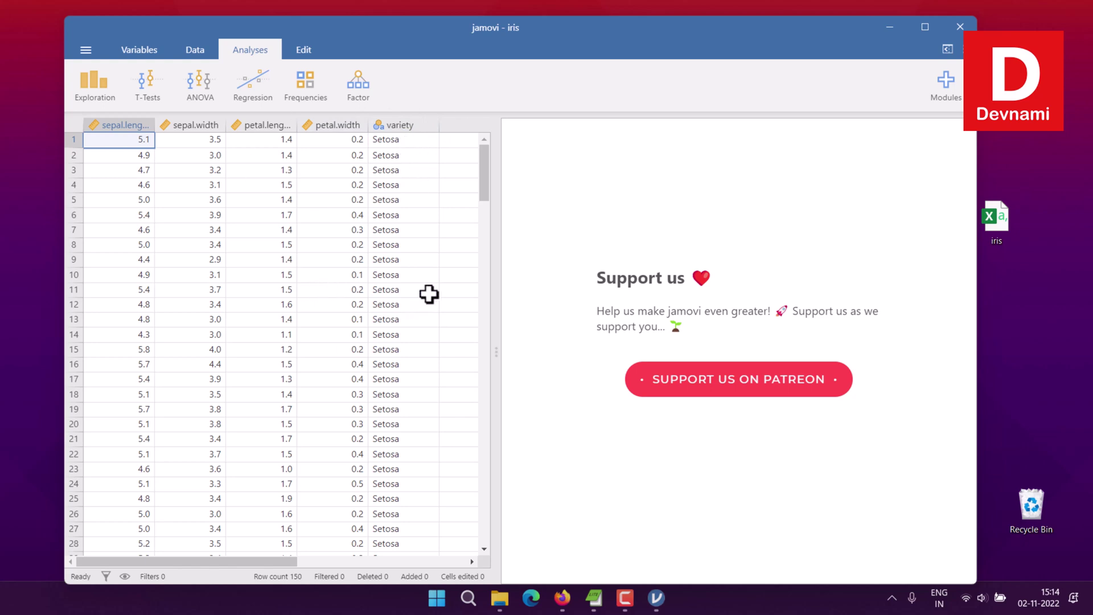
Step: Start a Descriptives analysis and untick Mean, Median, Std. deviation and Maximum
click(90, 94)
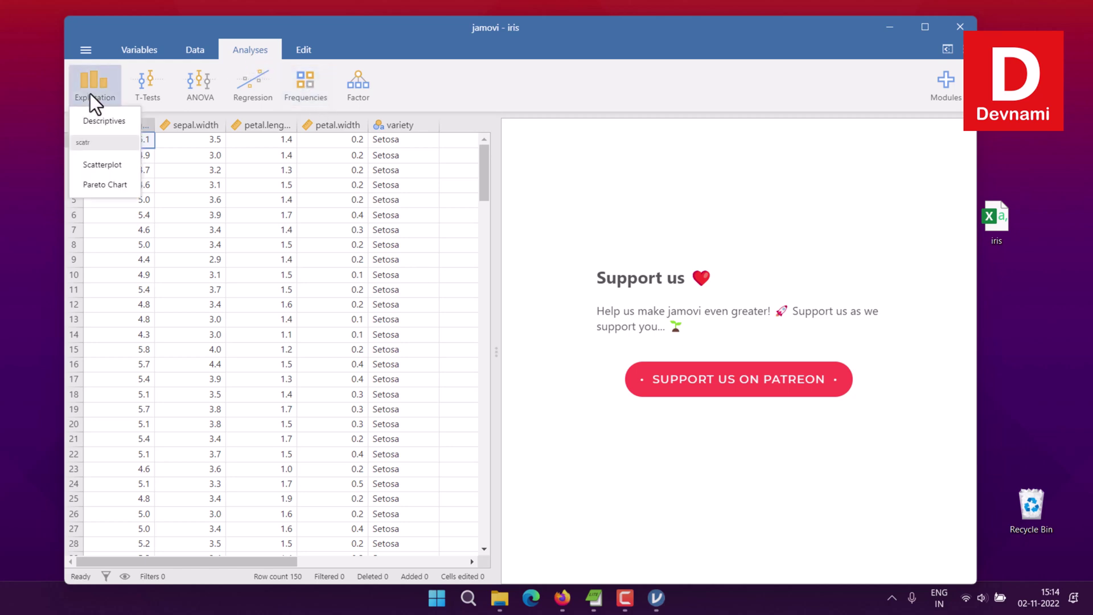
click(107, 121)
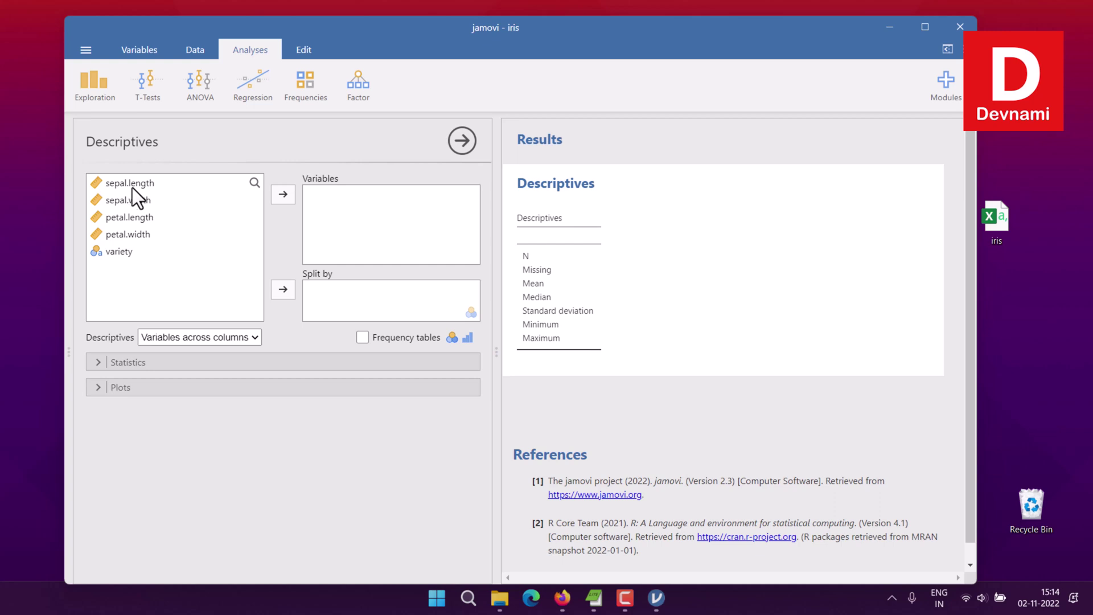
click(103, 363)
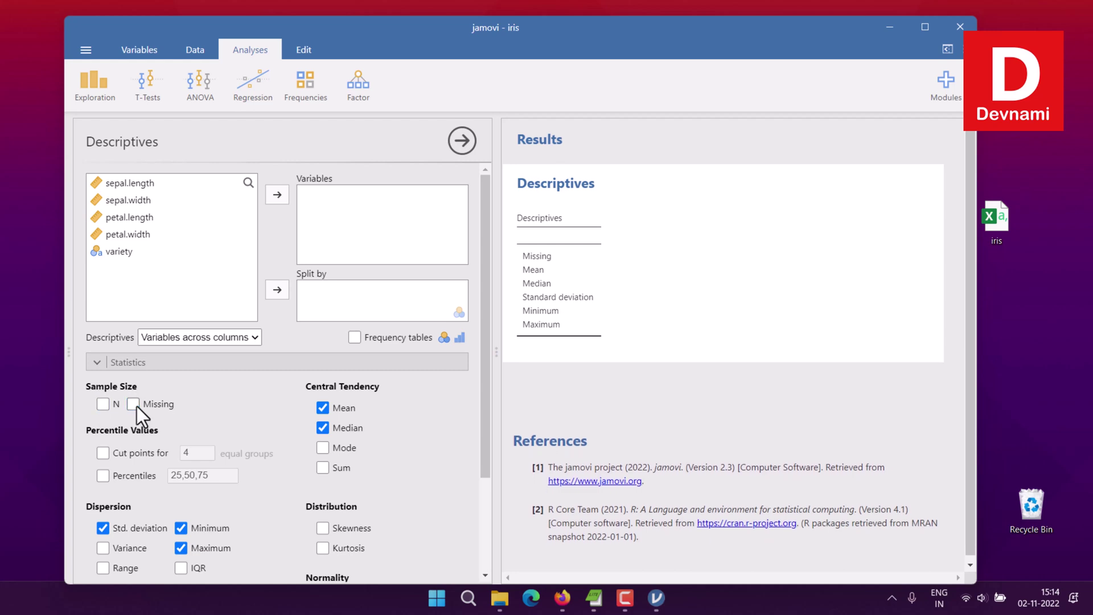
click(322, 408)
click(323, 427)
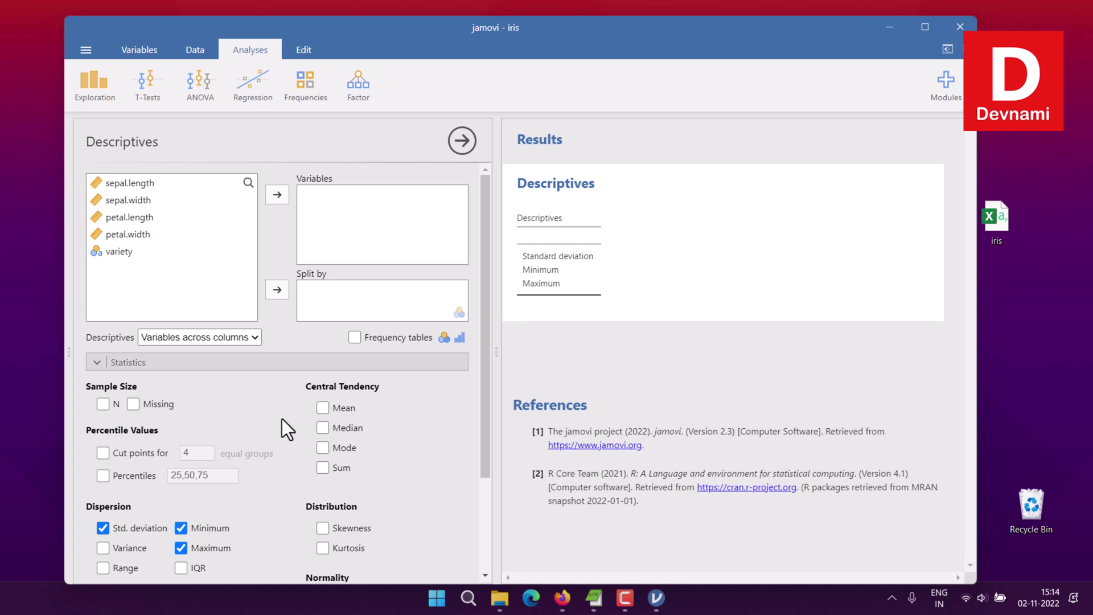
scroll(279, 419, down, 1)
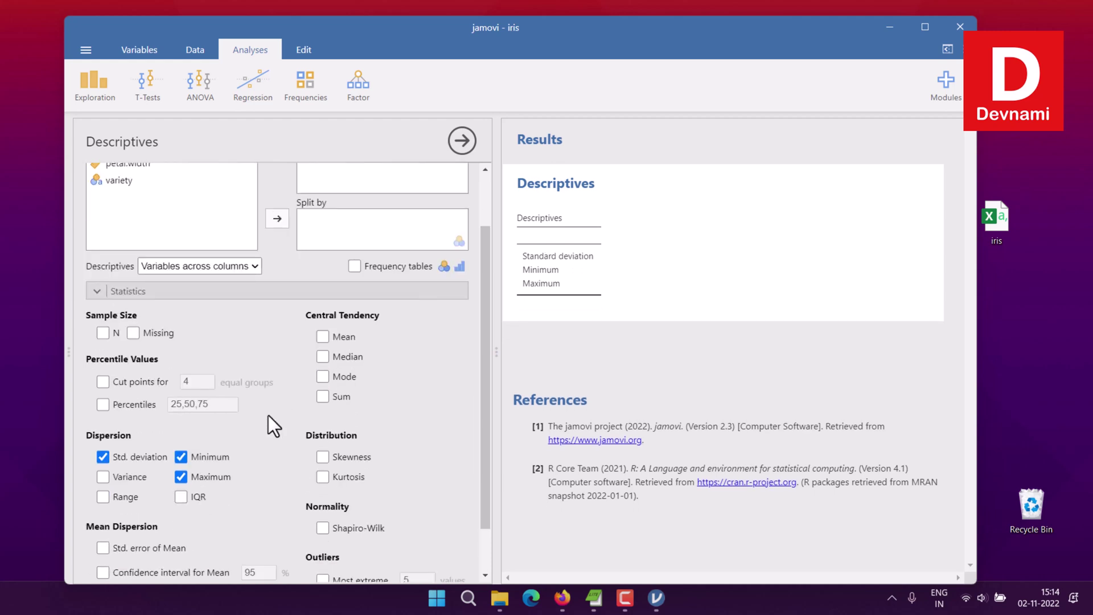
click(103, 456)
click(181, 476)
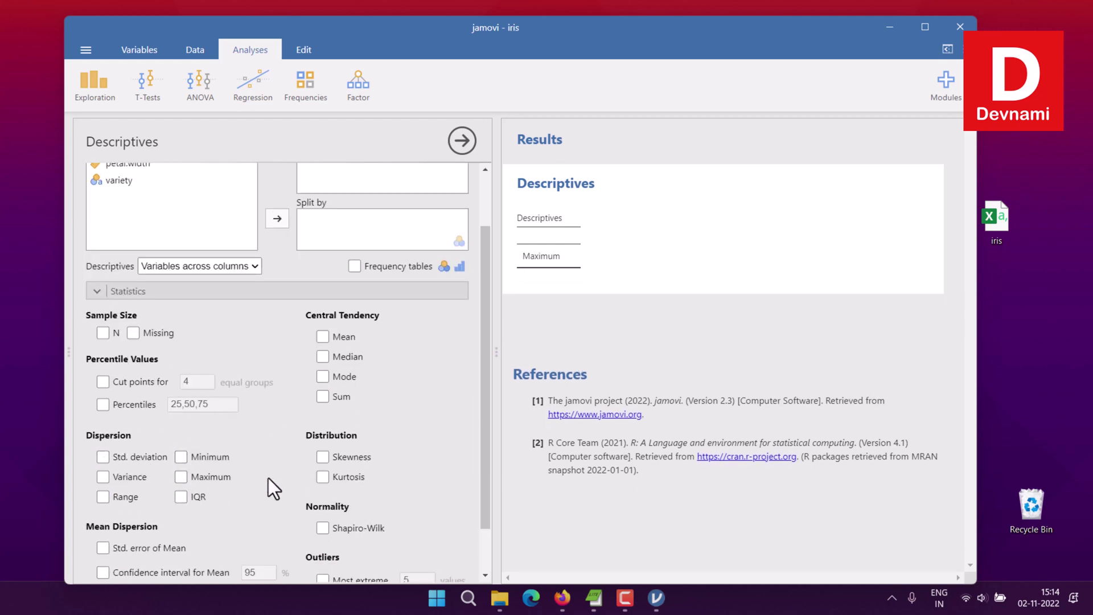
scroll(260, 445, down, 1)
scroll(257, 446, up, 2)
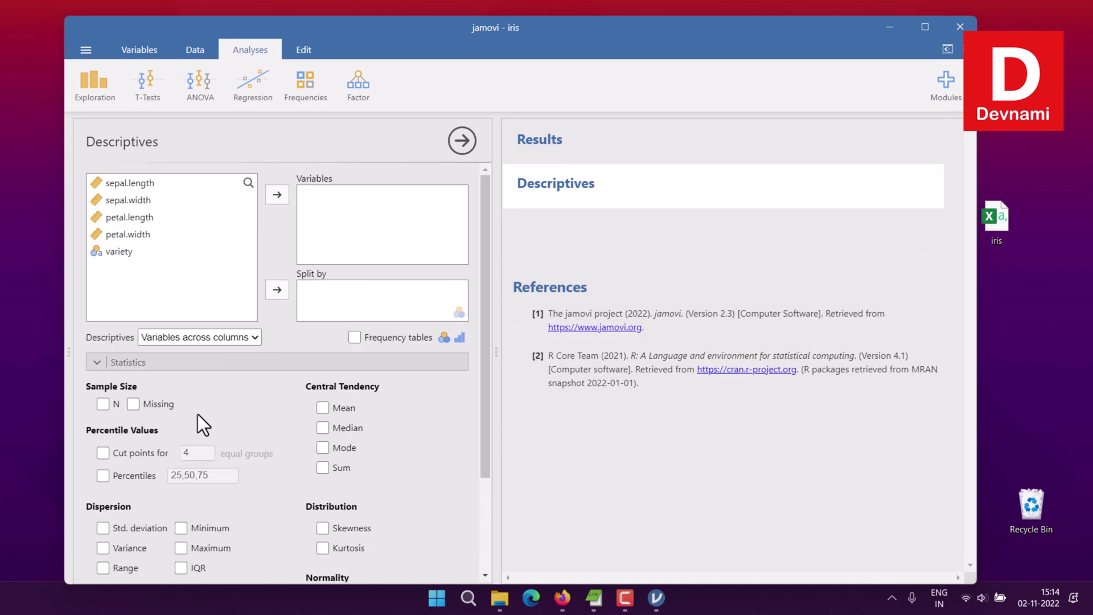
click(100, 364)
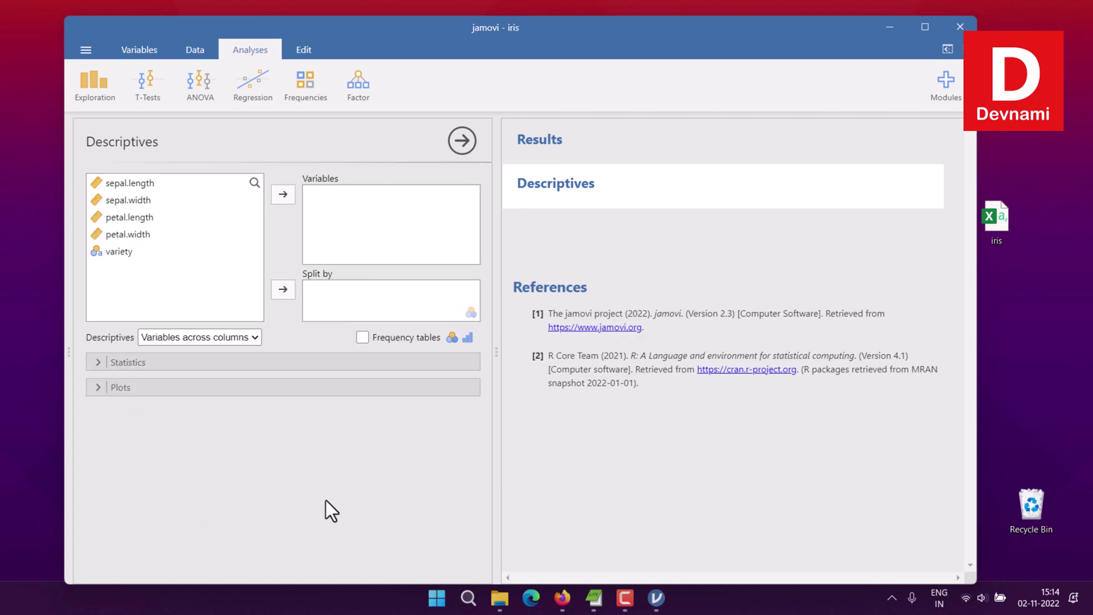
Step: Add sepal.length, sepal.width, petal.length and petal.width to the Variables list
click(125, 187)
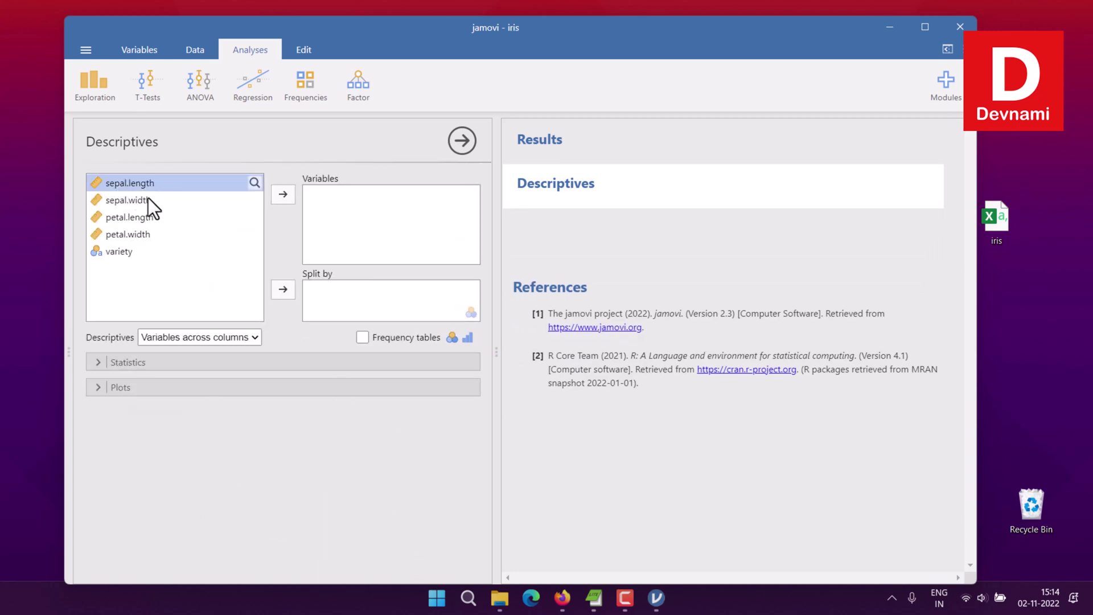
drag(148, 198, 149, 234)
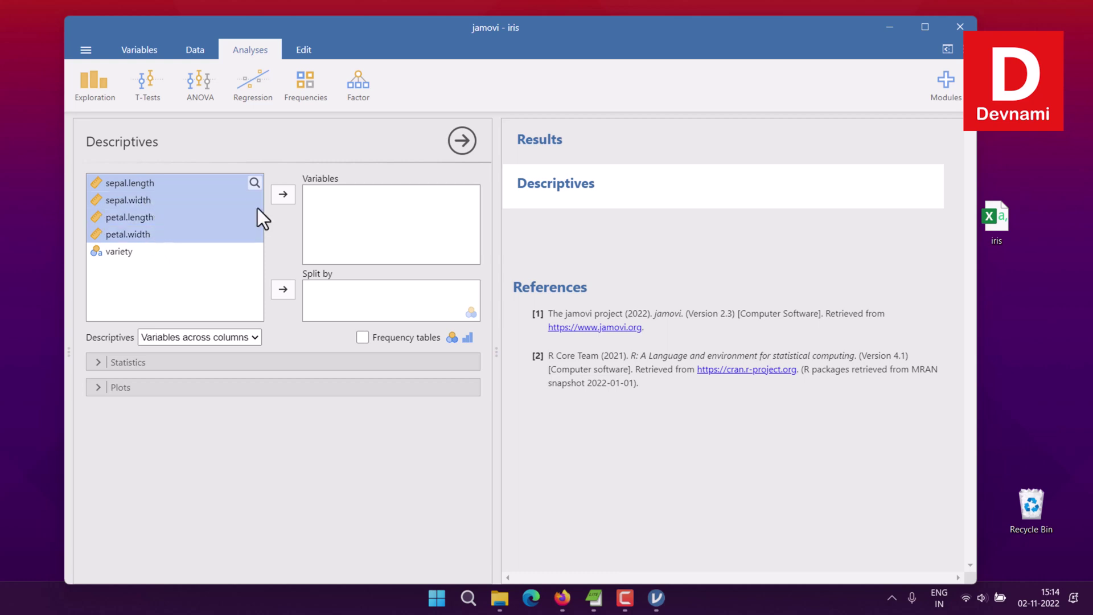
click(286, 194)
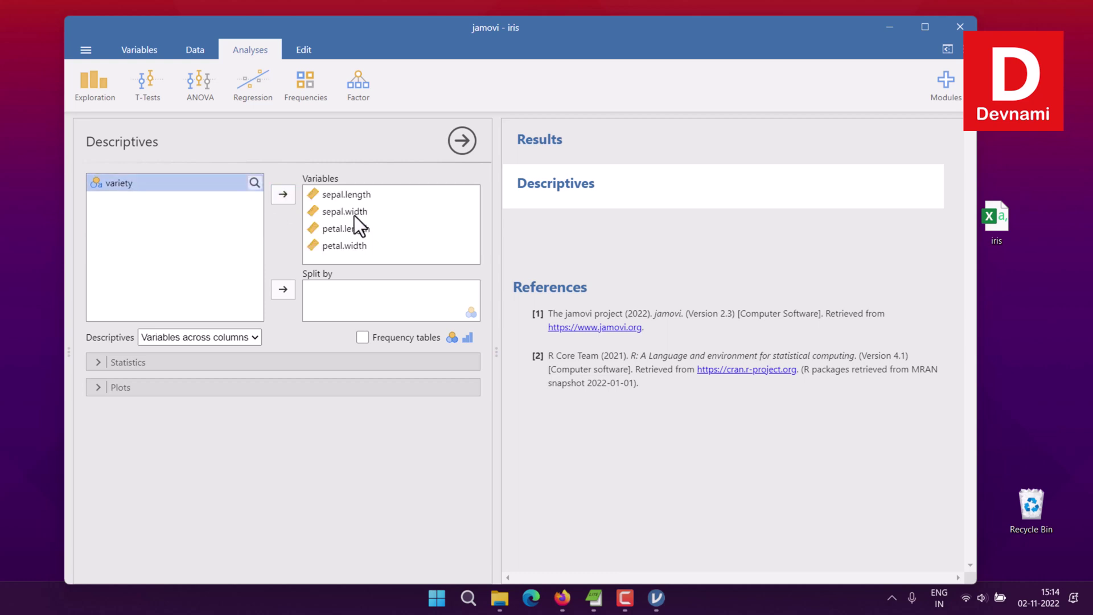
Step: Enable Histogram in Plots and review the histograms for all four measurements
click(215, 388)
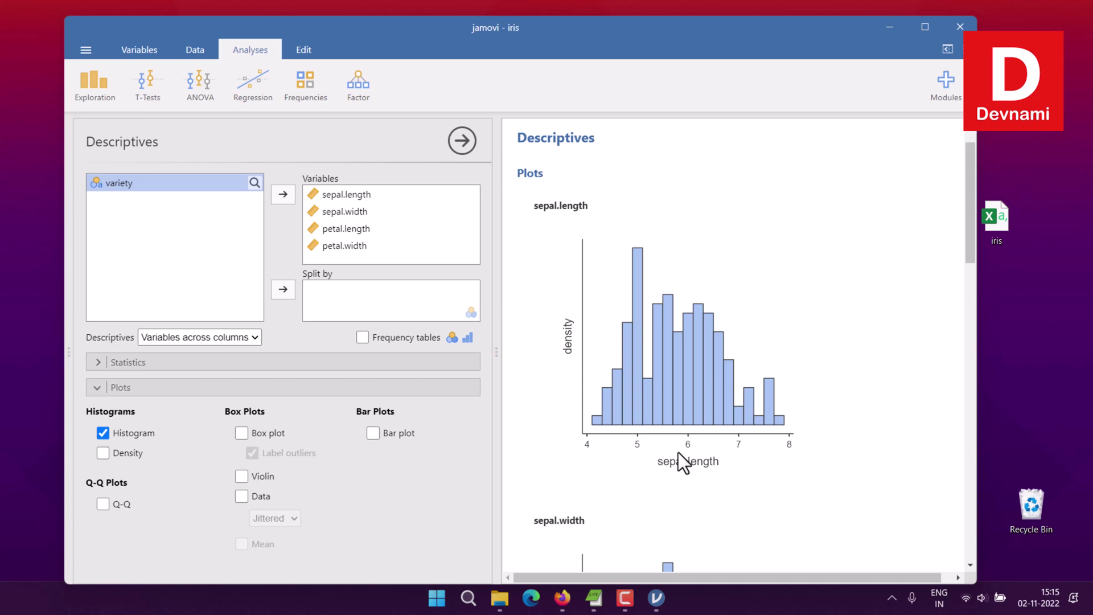
scroll(875, 320, down, 5)
scroll(876, 320, down, 1)
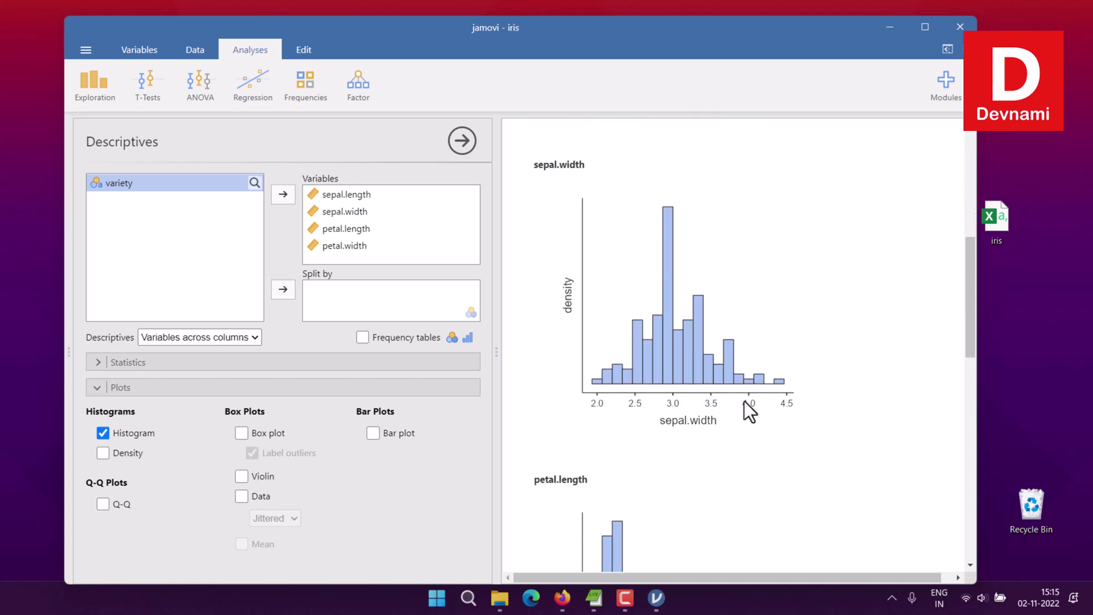
scroll(918, 393, down, 4)
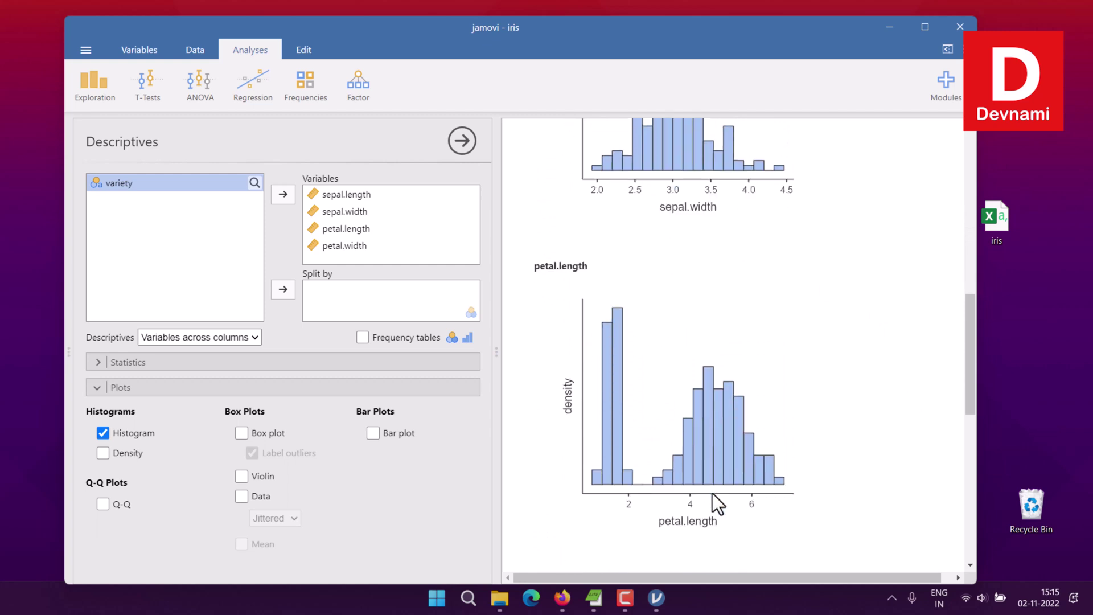
scroll(897, 359, down, 8)
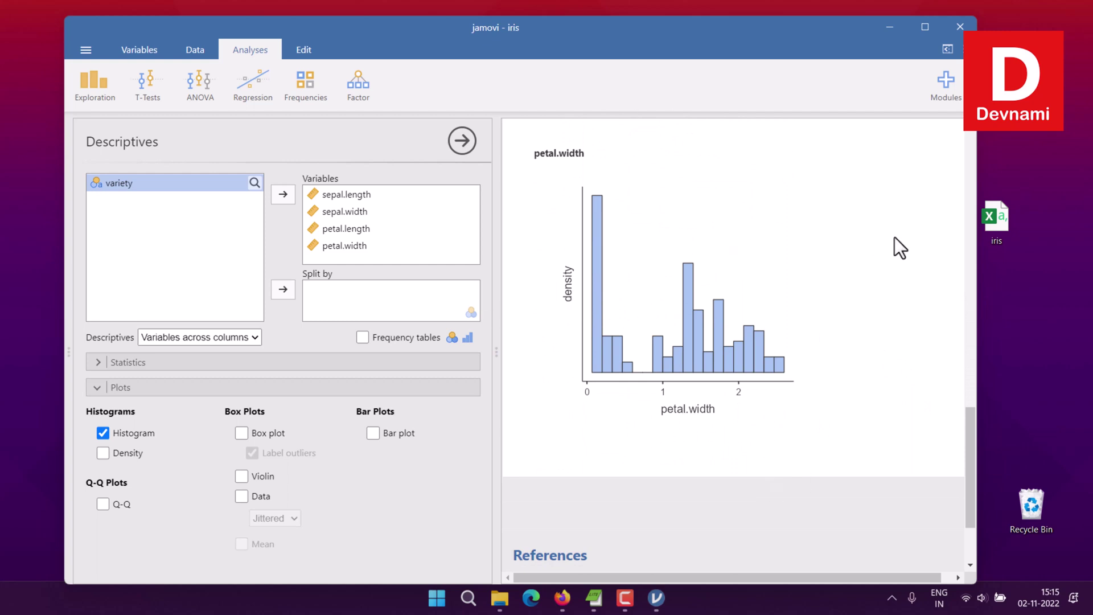
scroll(895, 237, up, 15)
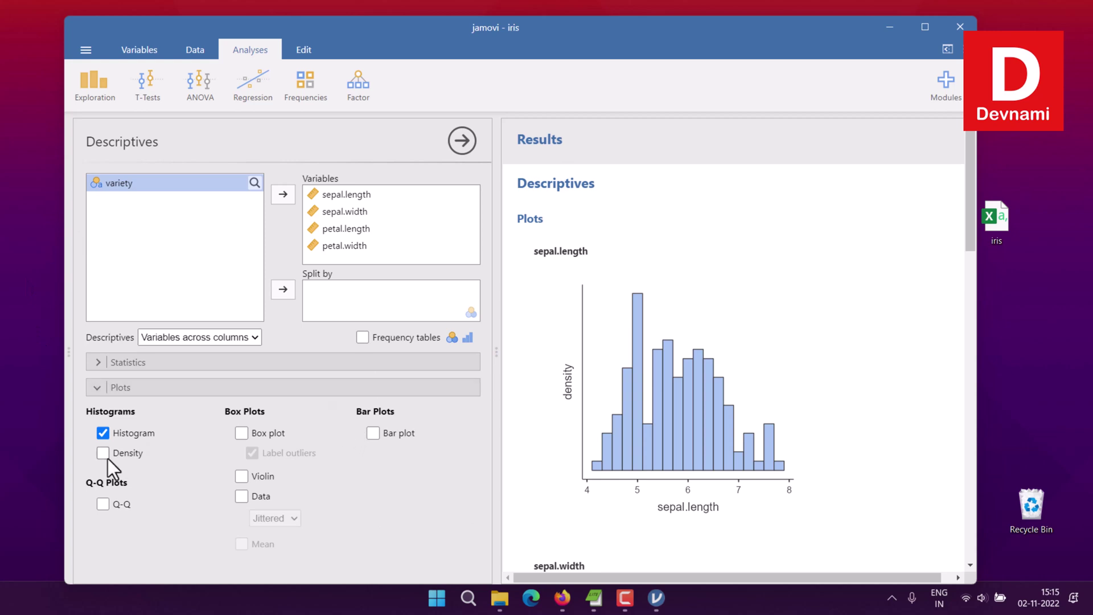
Step: Move variety into Split by and review the Setosa, Versicolor and Virginica histograms
click(286, 293)
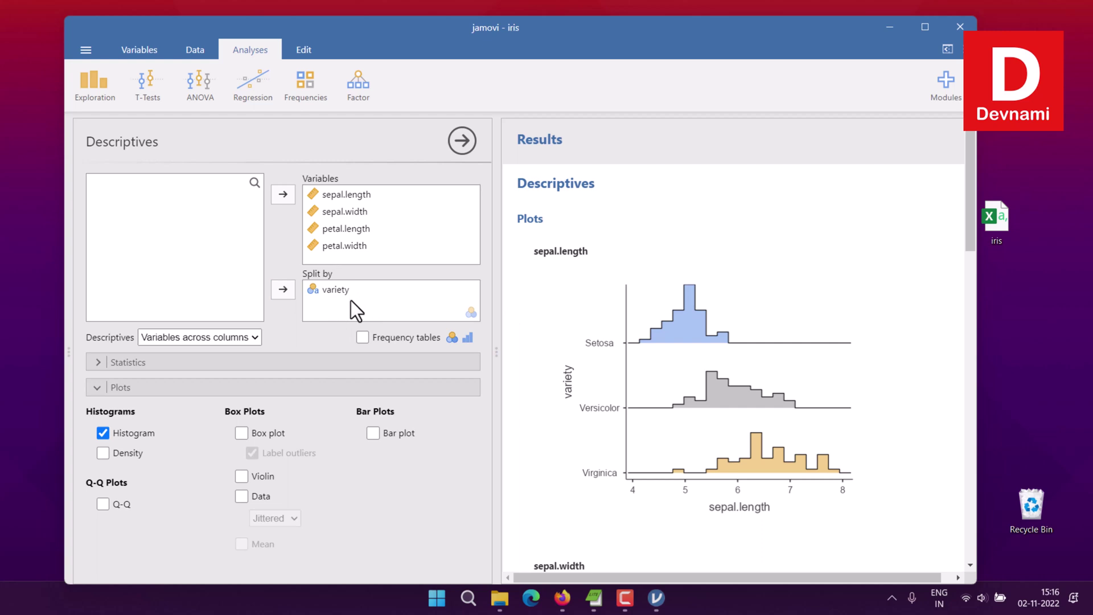
scroll(849, 293, down, 6)
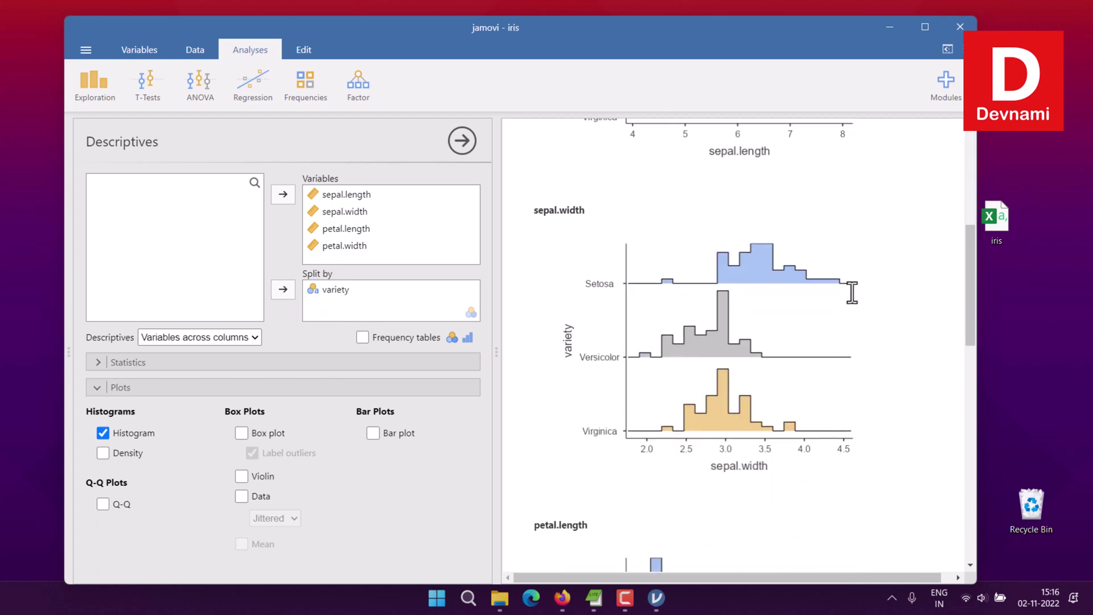
scroll(856, 302, down, 2)
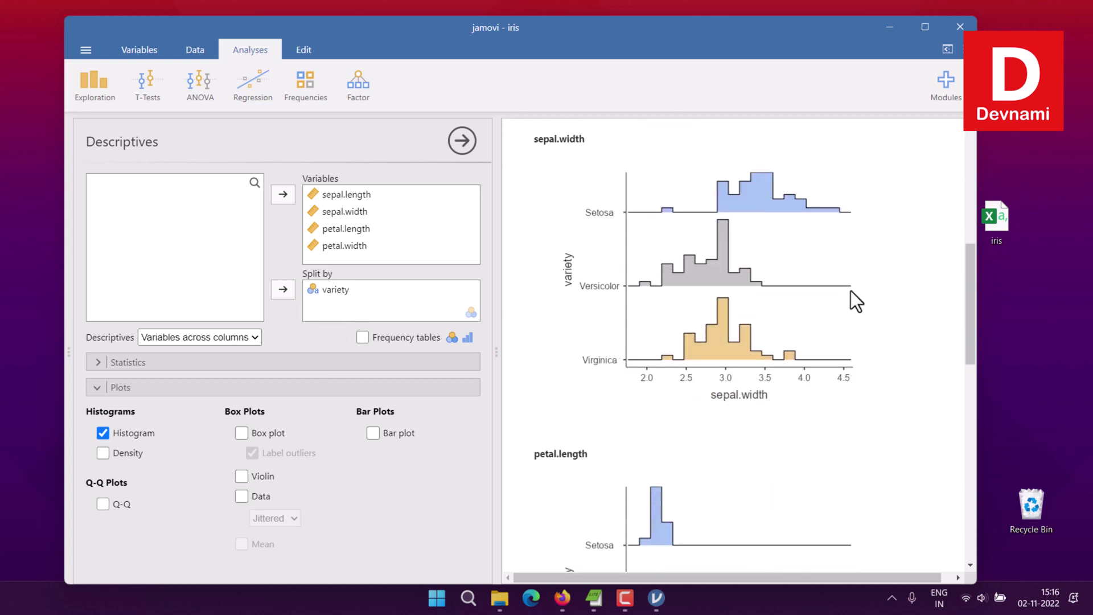
scroll(851, 290, down, 4)
scroll(850, 291, down, 4)
scroll(851, 290, down, 10)
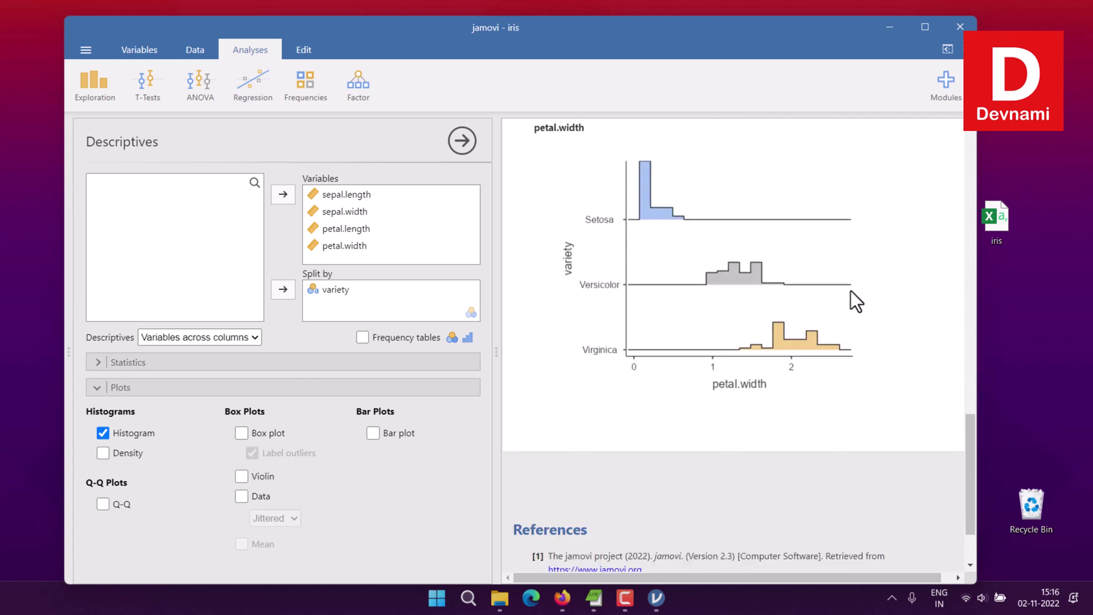
scroll(849, 292, up, 20)
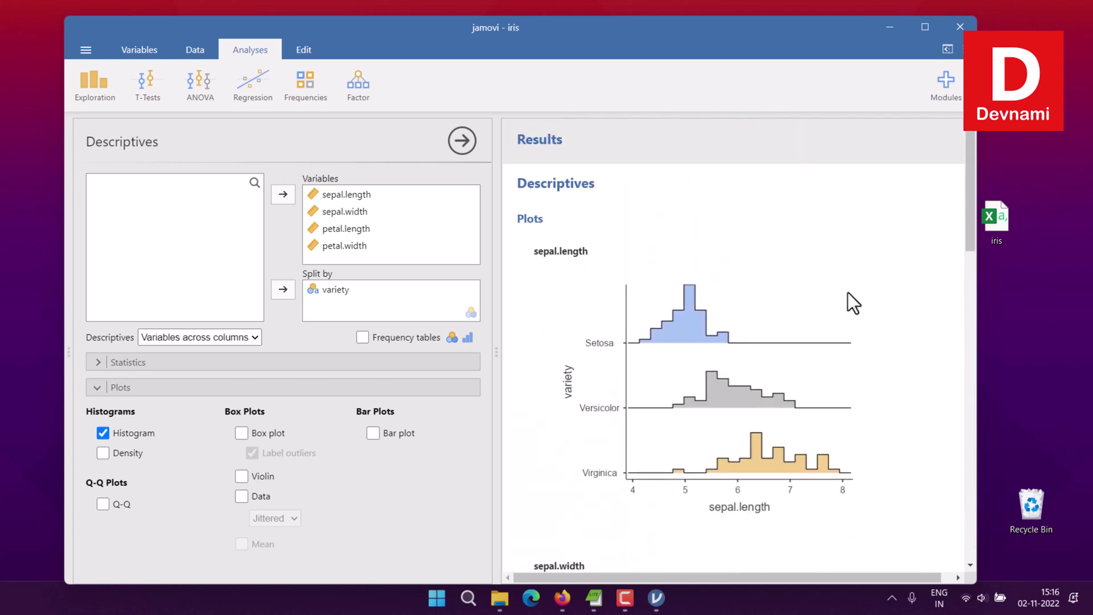
Step: Remove variety from Split by and review each measurement's single density plot
click(336, 289)
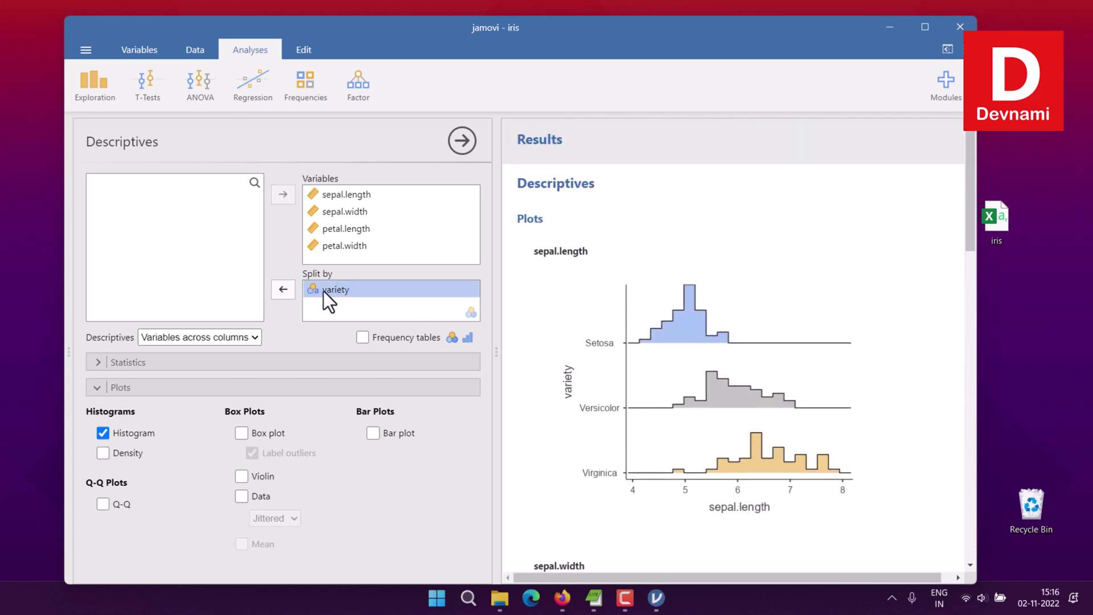
click(282, 289)
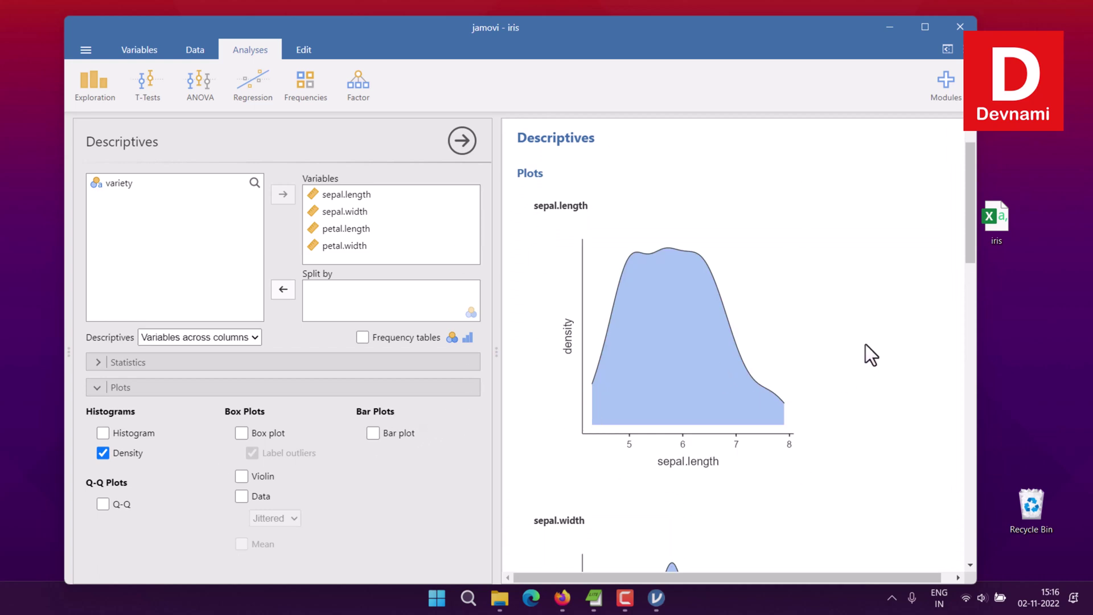
scroll(866, 344, down, 10)
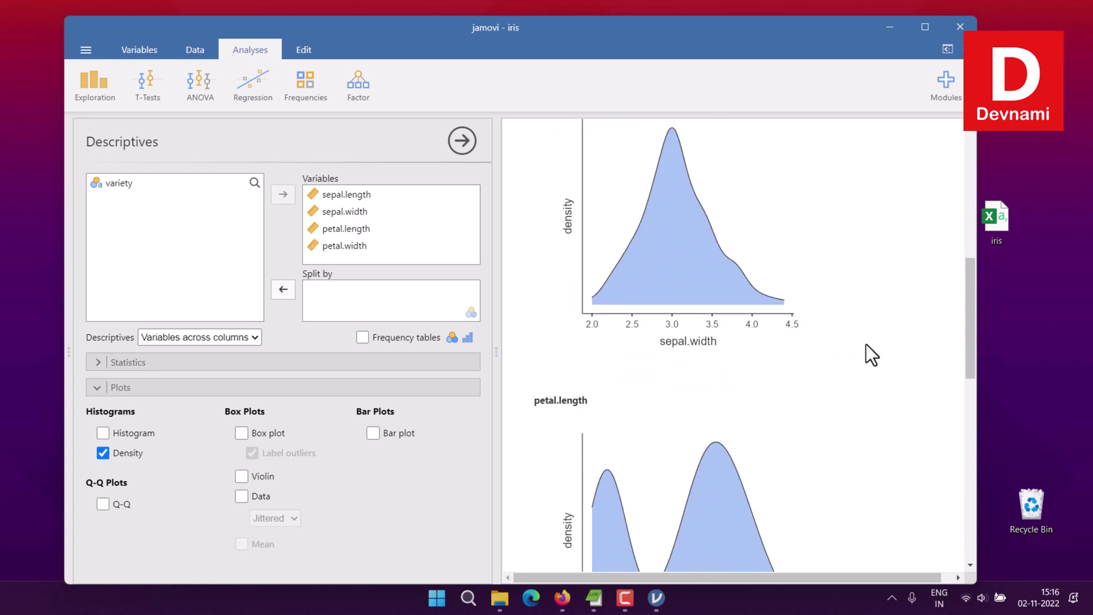
scroll(866, 343, down, 5)
scroll(866, 340, up, 15)
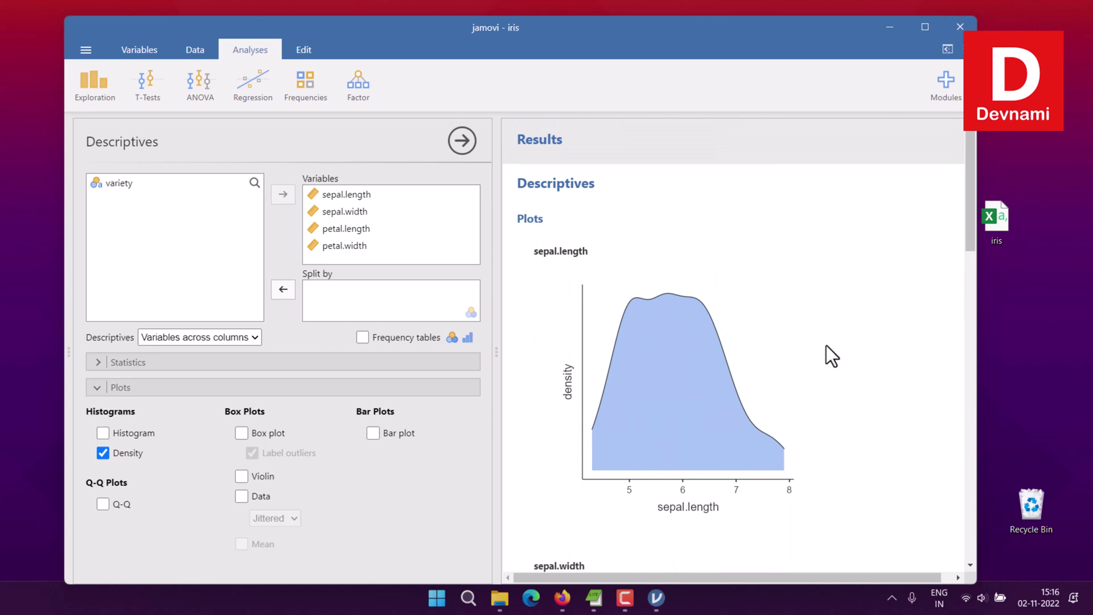
Step: Return variety to Split by and scroll through the per-variety Descriptives results
click(118, 184)
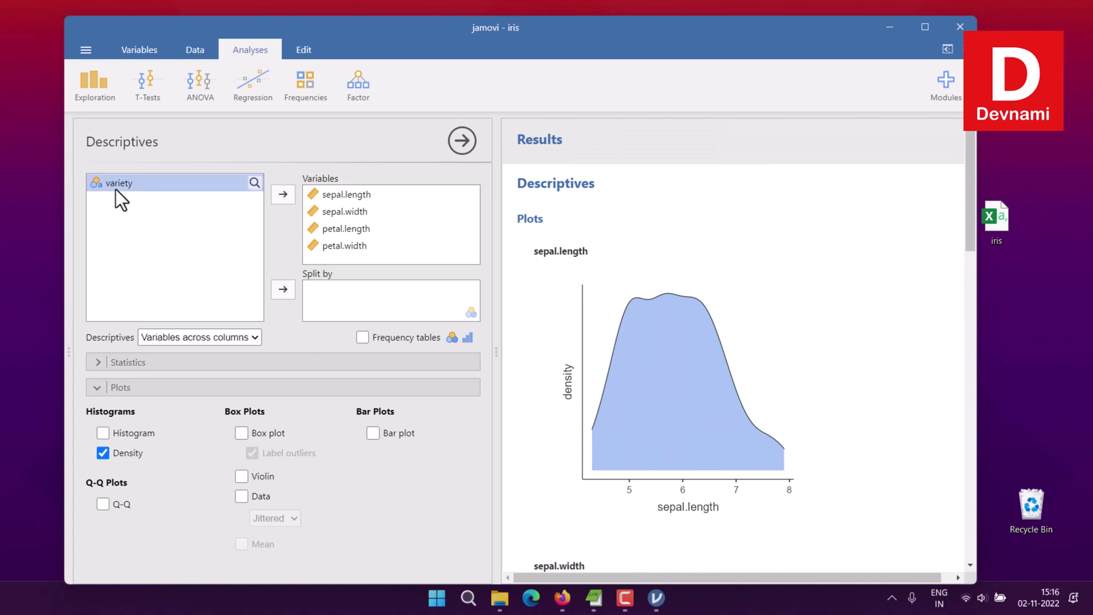
click(283, 289)
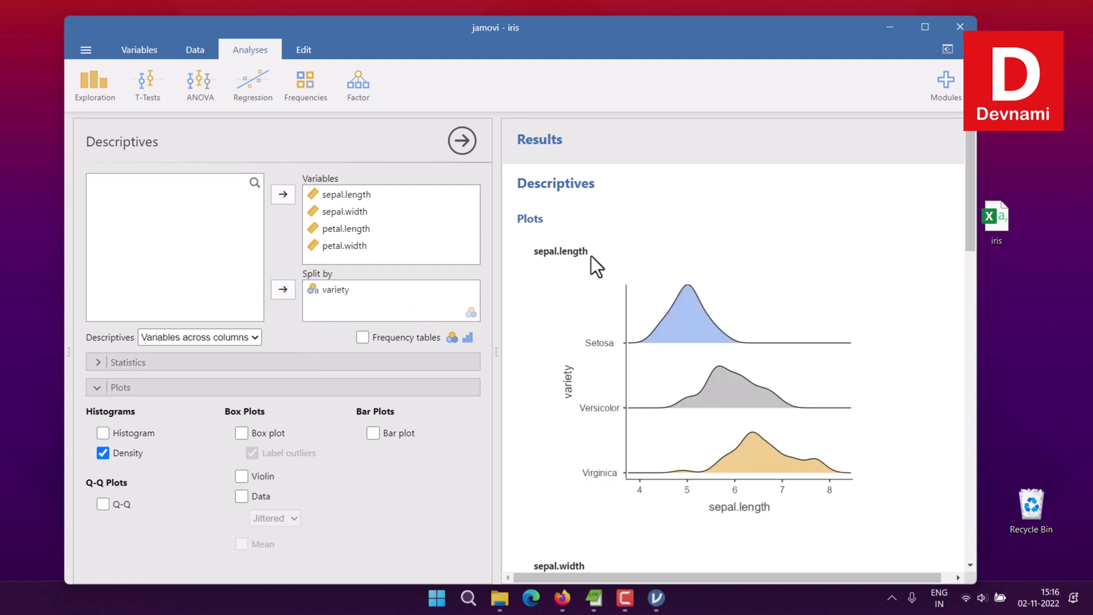
scroll(613, 271, down, 2)
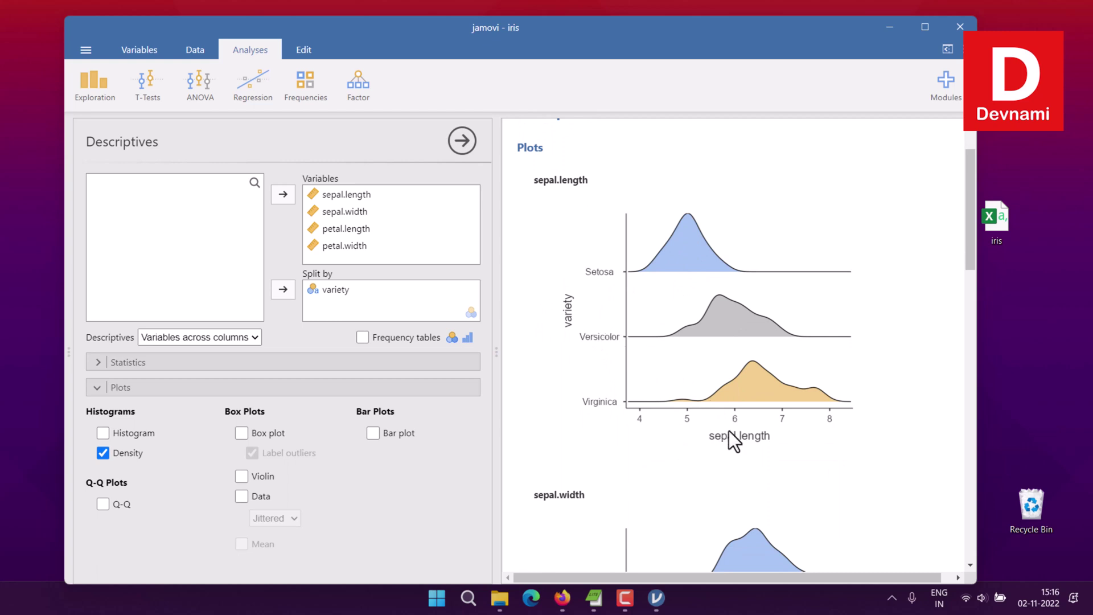
scroll(808, 428, down, 3)
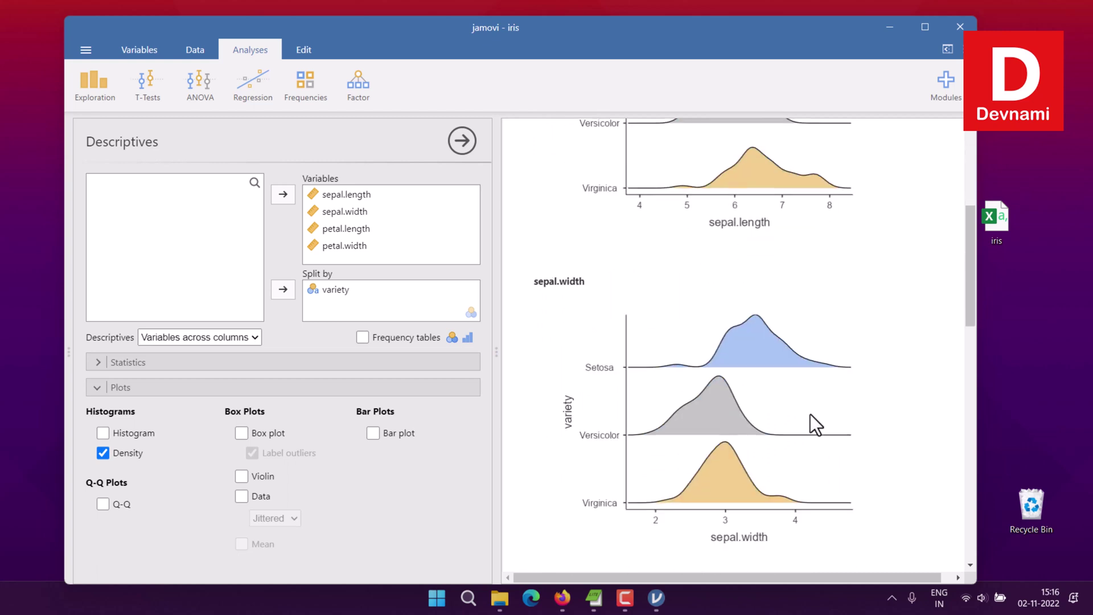
scroll(811, 414, down, 1)
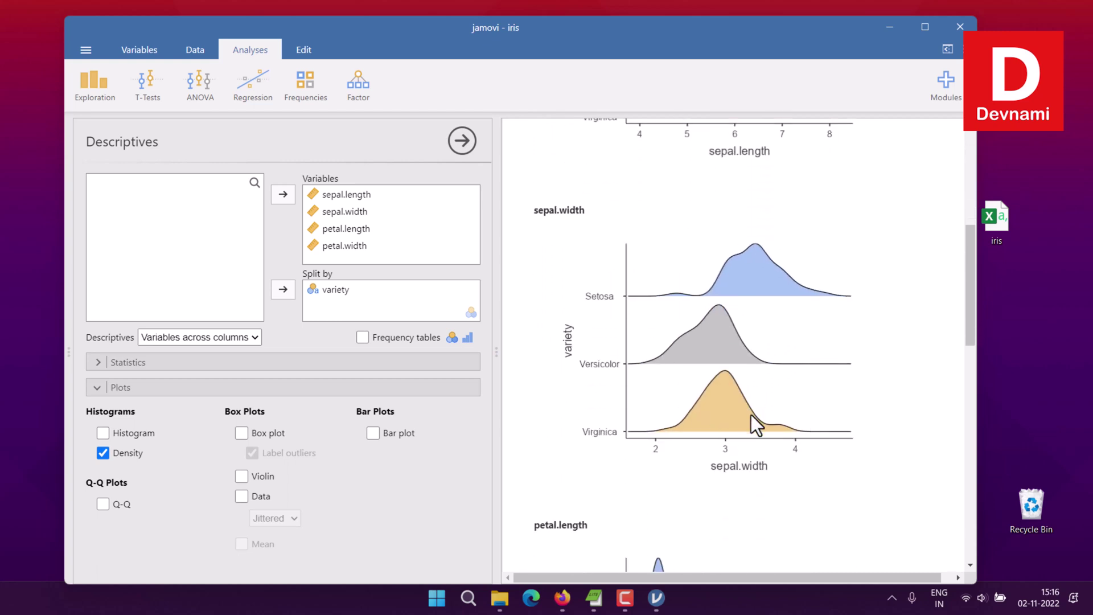
scroll(761, 389, down, 6)
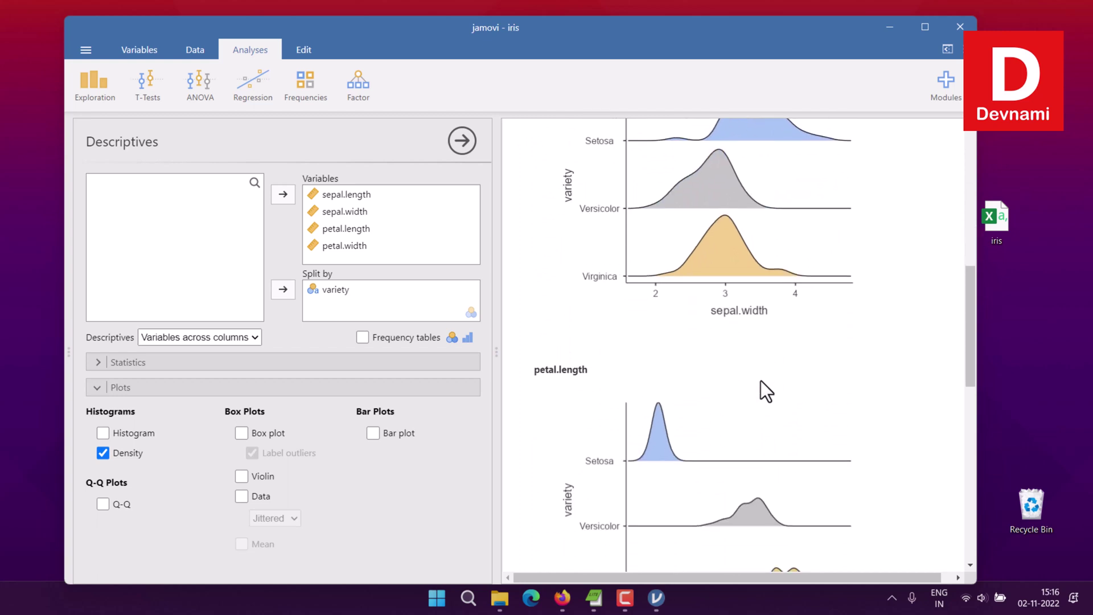
scroll(762, 382, down, 3)
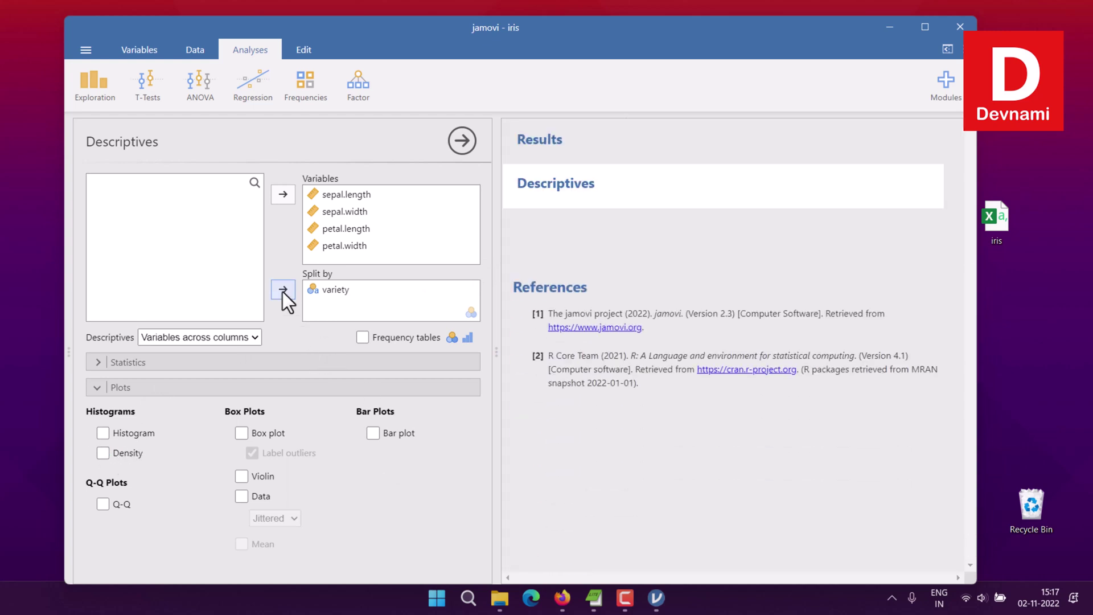
Step: Take variety out of Split by and show unsplit box plots for all four measurements, outliers labelled (e.g. 16, 61)
click(339, 291)
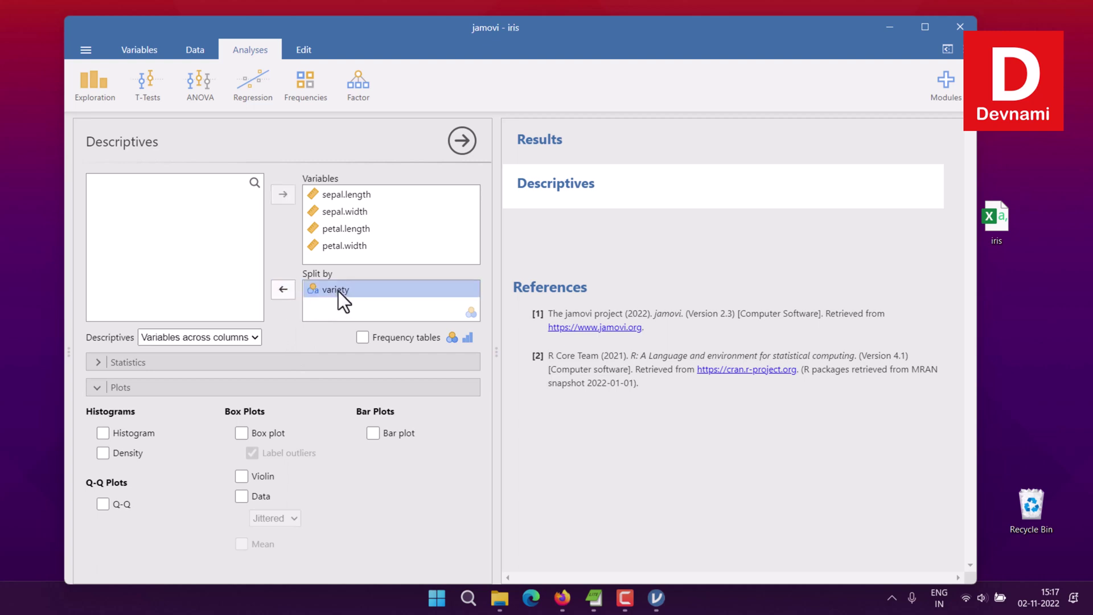
click(285, 291)
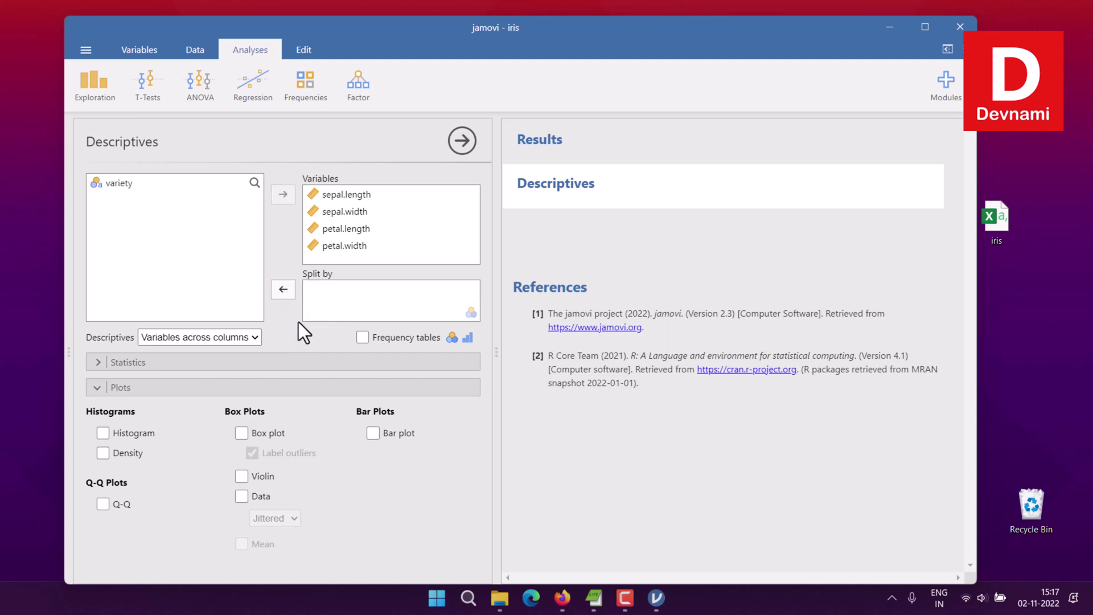
click(239, 435)
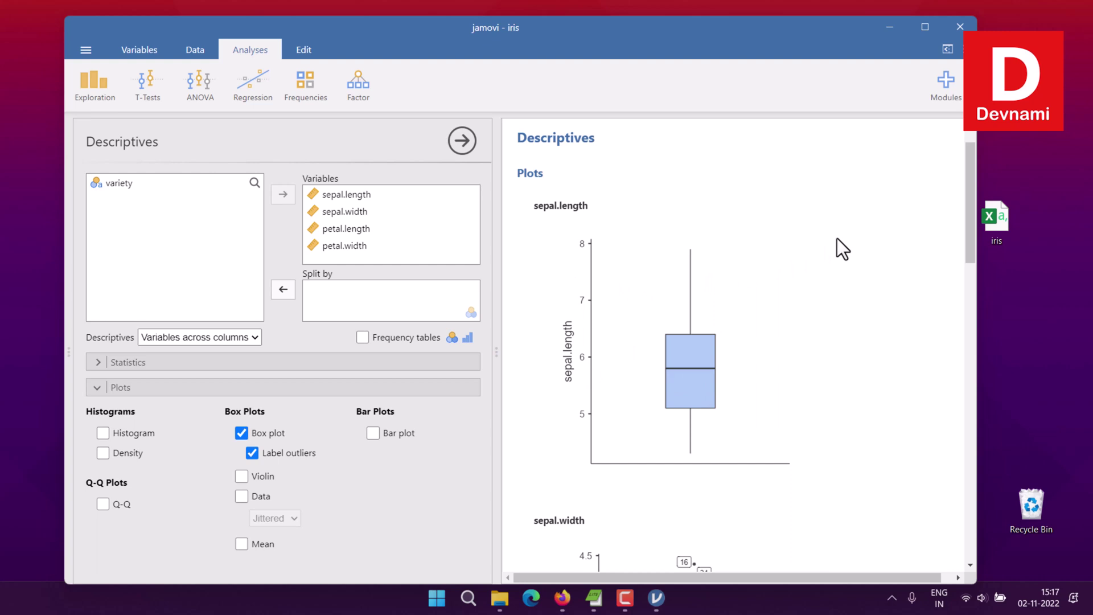
scroll(837, 240, down, 5)
scroll(839, 238, down, 3)
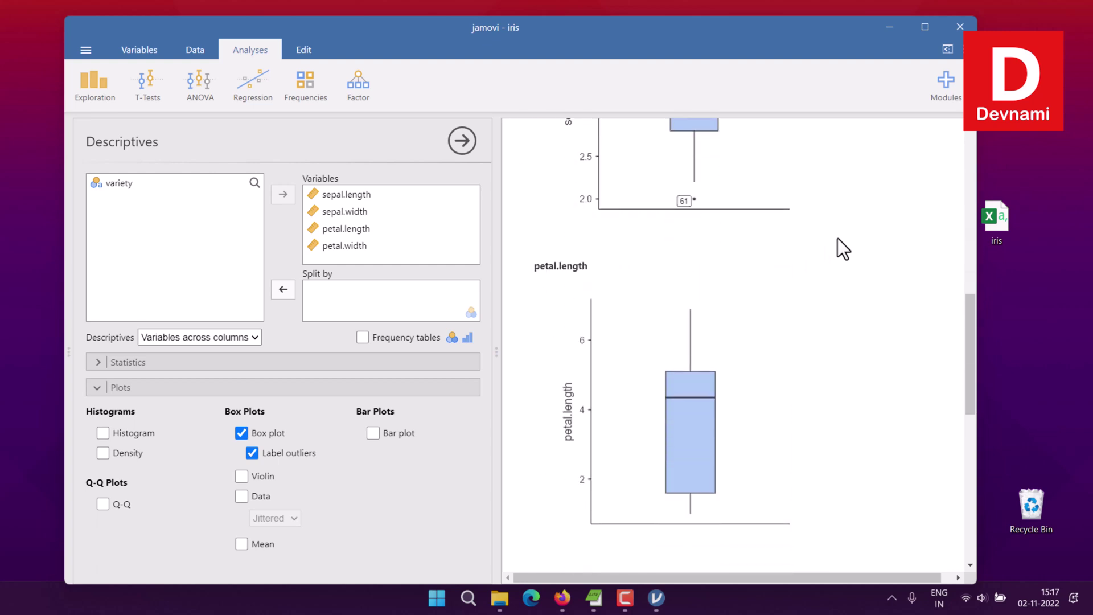
scroll(839, 238, down, 5)
scroll(839, 238, down, 1)
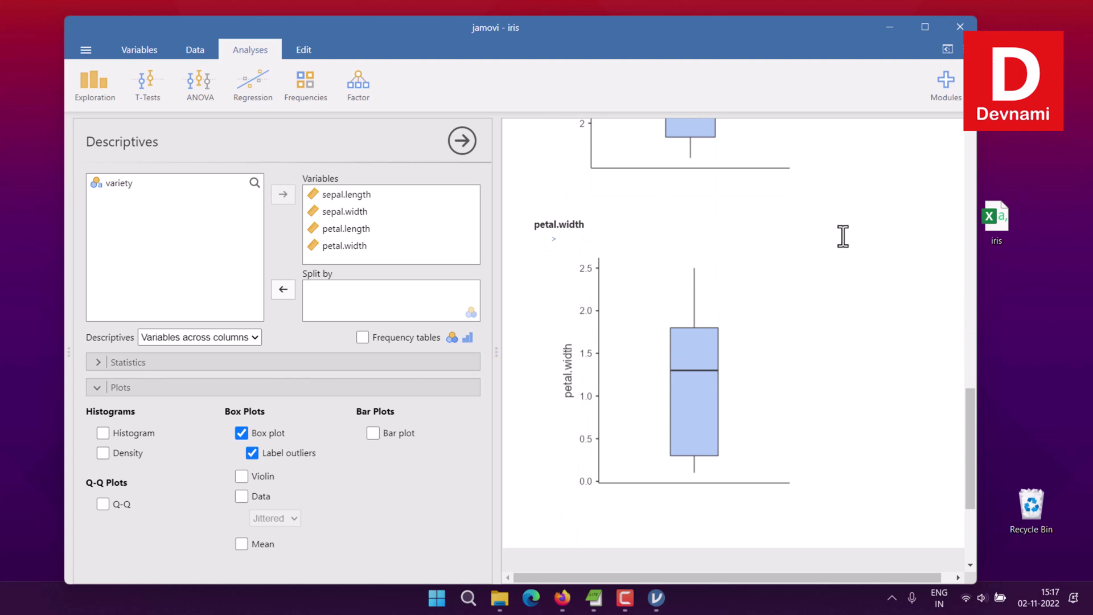
Step: Turn box plots off, split by variety, then show box plots with Setosa, Versicolor and Virginica boxes
click(247, 433)
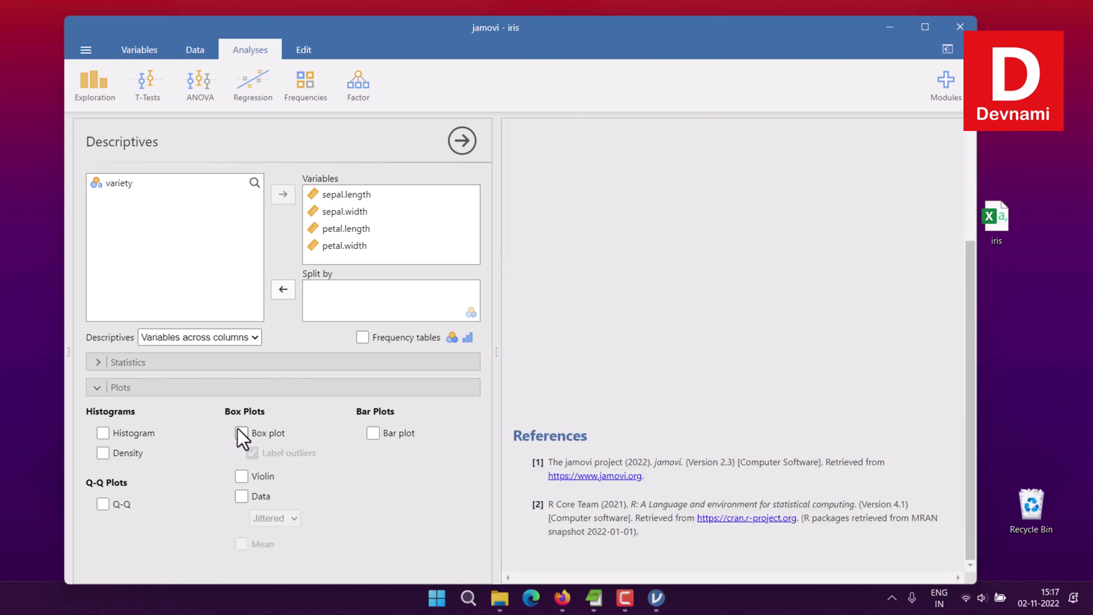
click(115, 187)
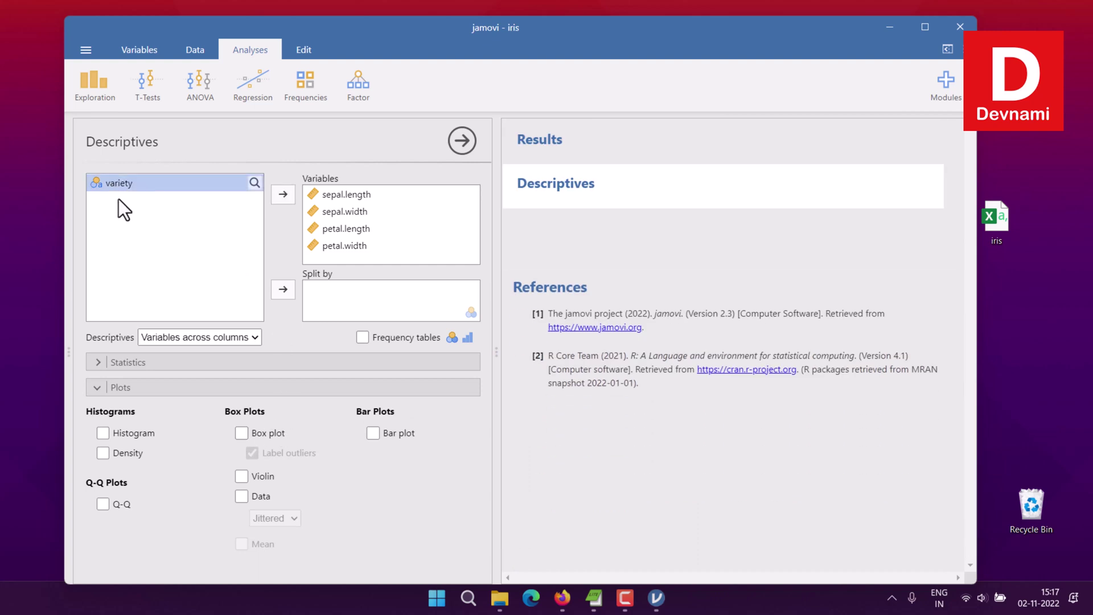
click(281, 290)
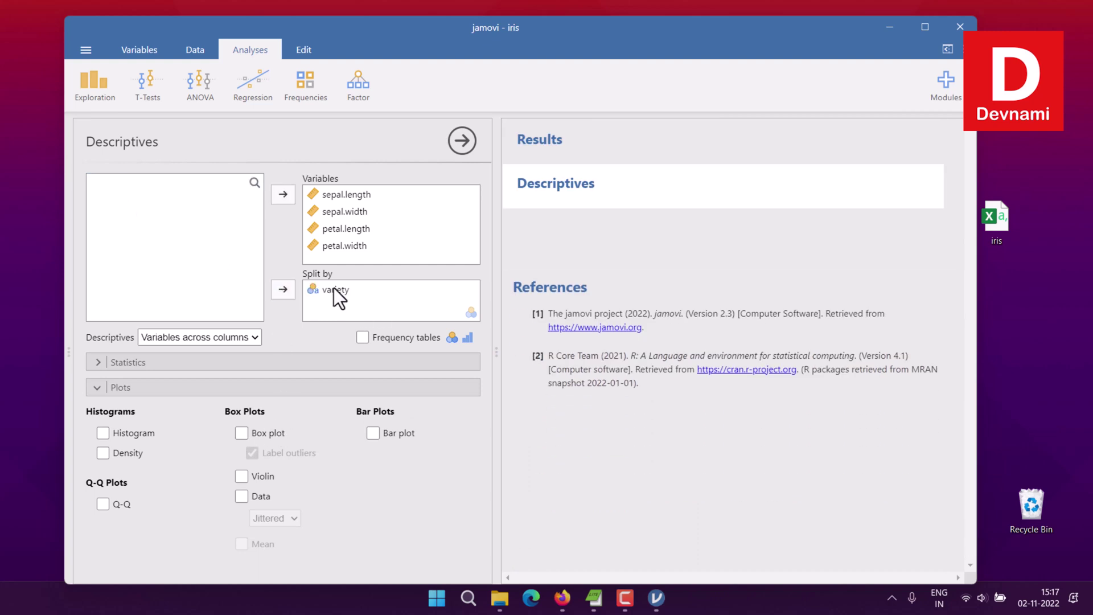
click(242, 434)
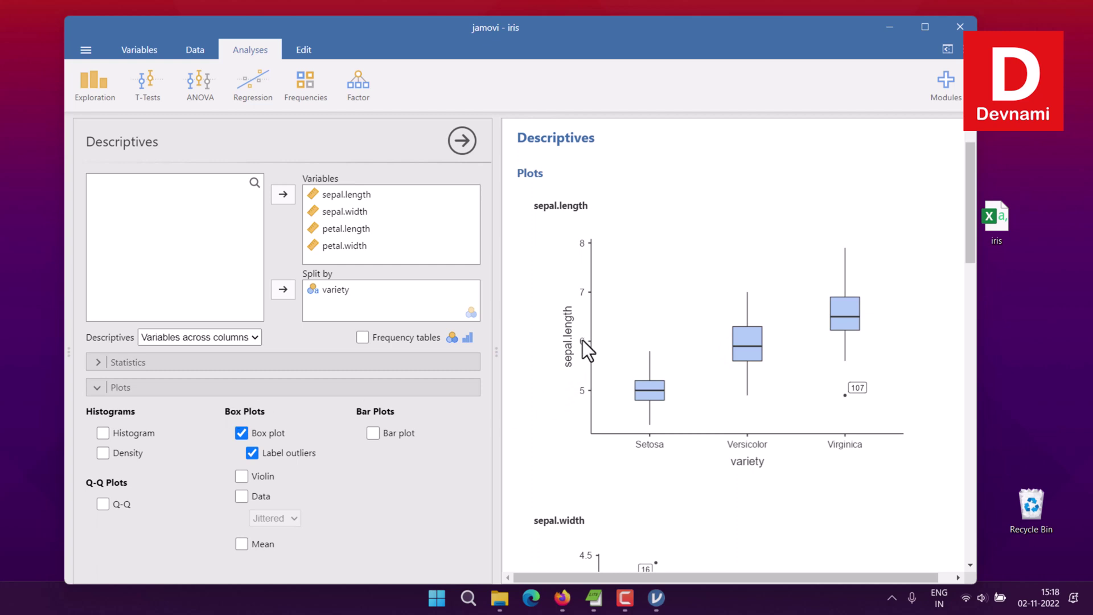
scroll(538, 302, down, 3)
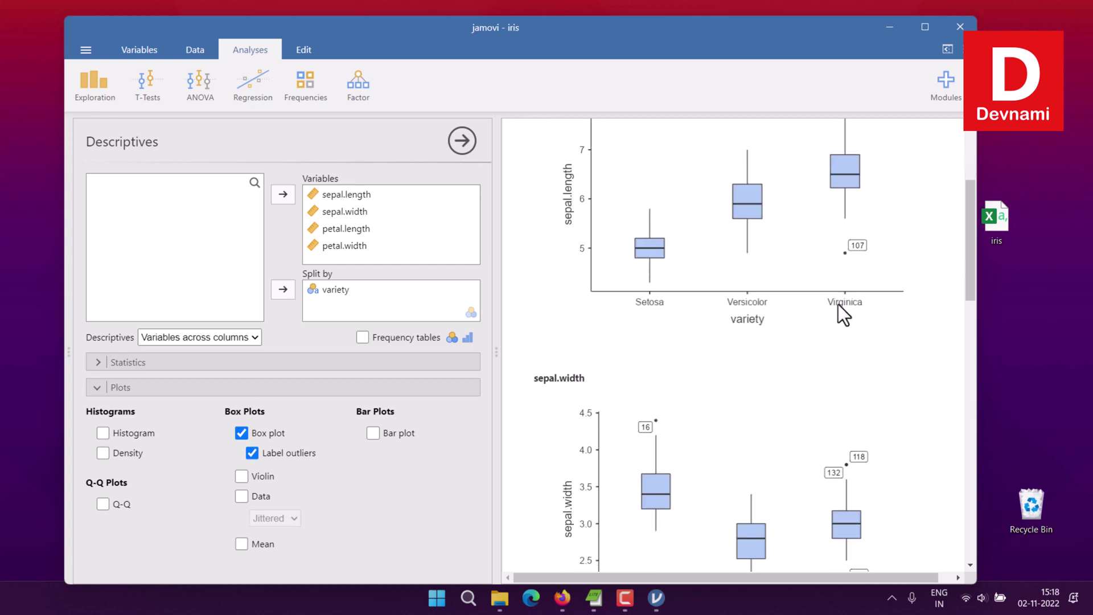
scroll(715, 325, down, 15)
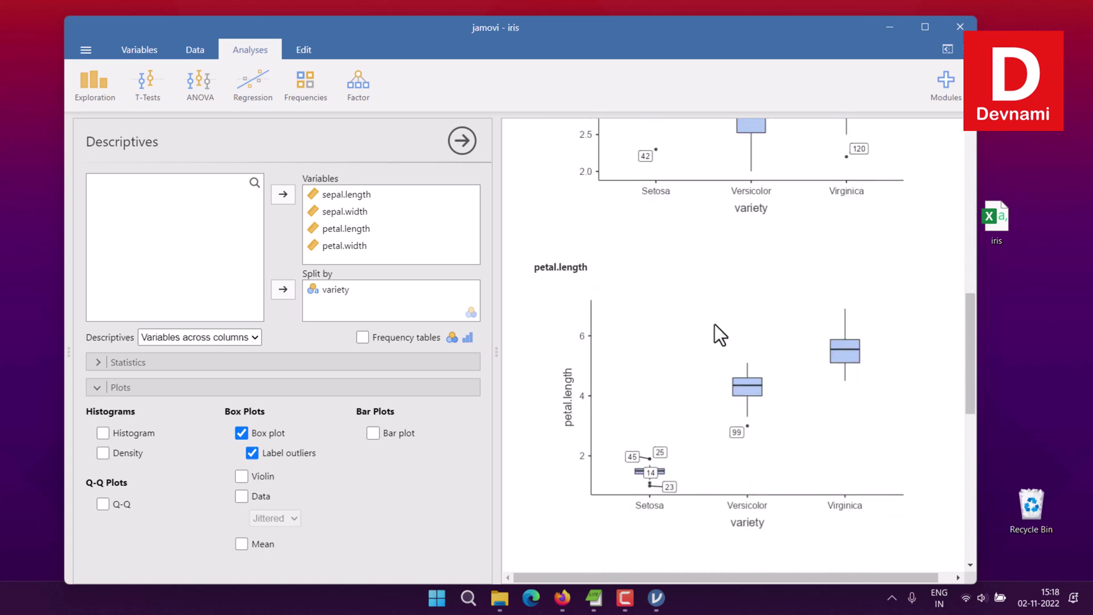
scroll(716, 319, up, 15)
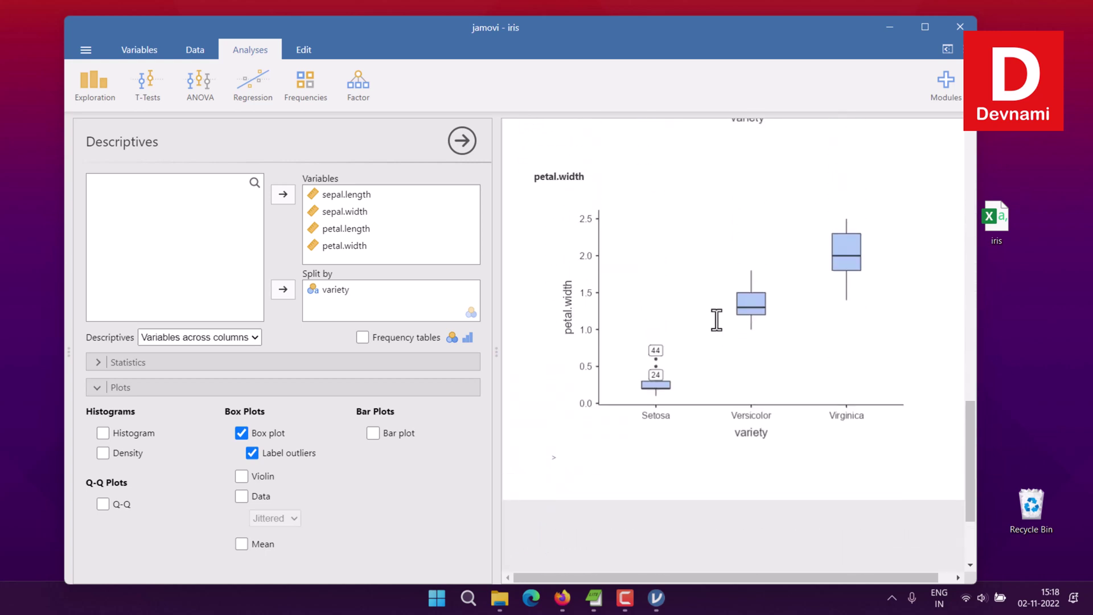
scroll(715, 318, up, 2)
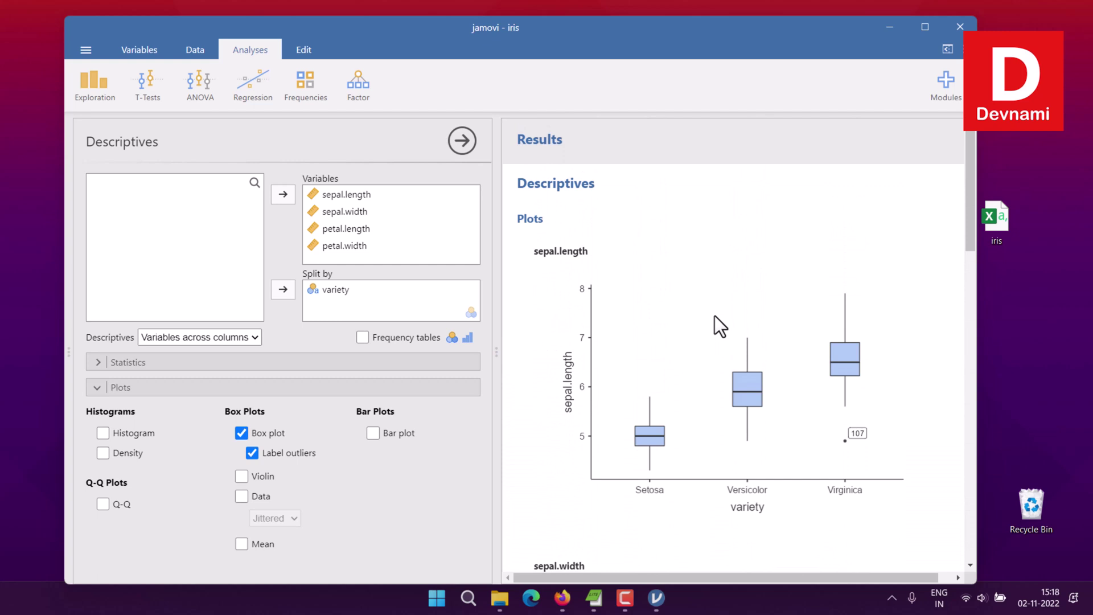
Step: Turn off box plots, remove variety from Split by, and show unsplit violin plots
click(242, 433)
click(322, 292)
click(283, 290)
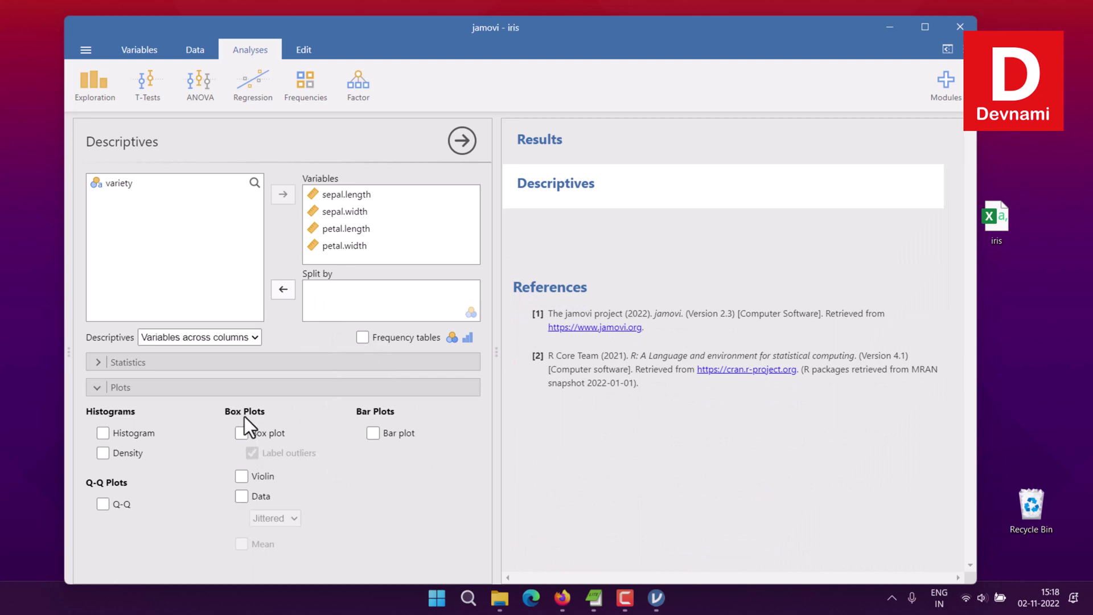
click(241, 477)
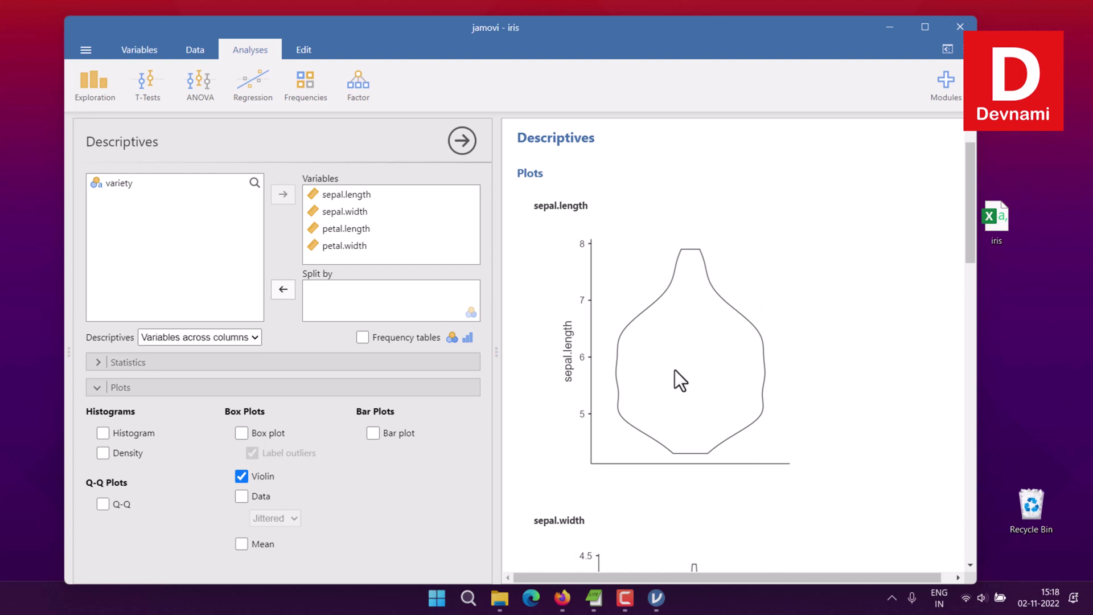
Step: Split the violin plots by variety and review the Setosa, Versicolor and Virginica shapes per measurement
click(125, 184)
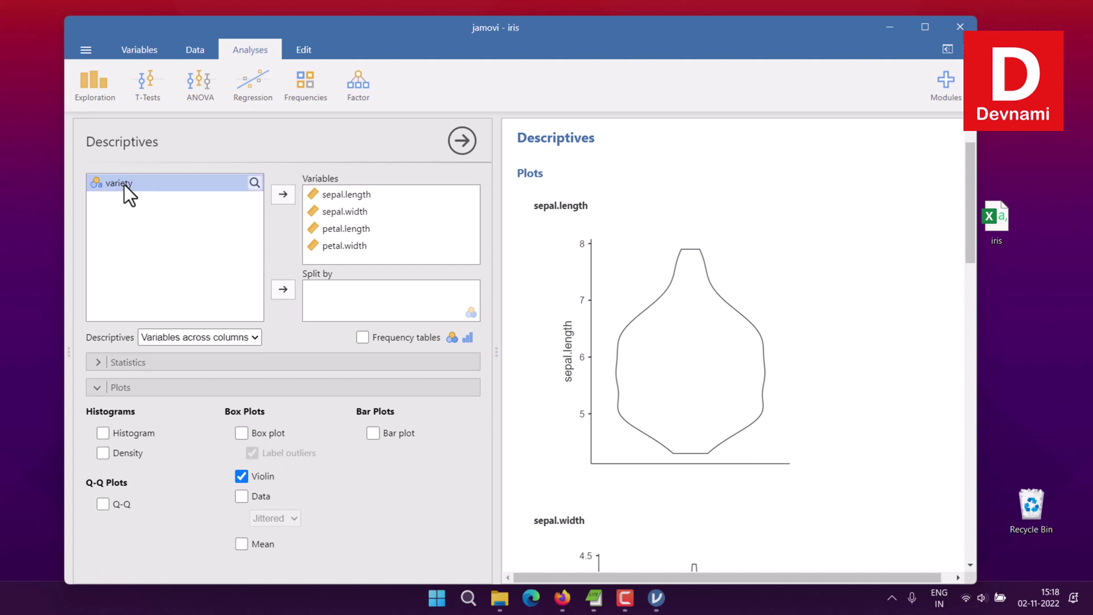
click(284, 289)
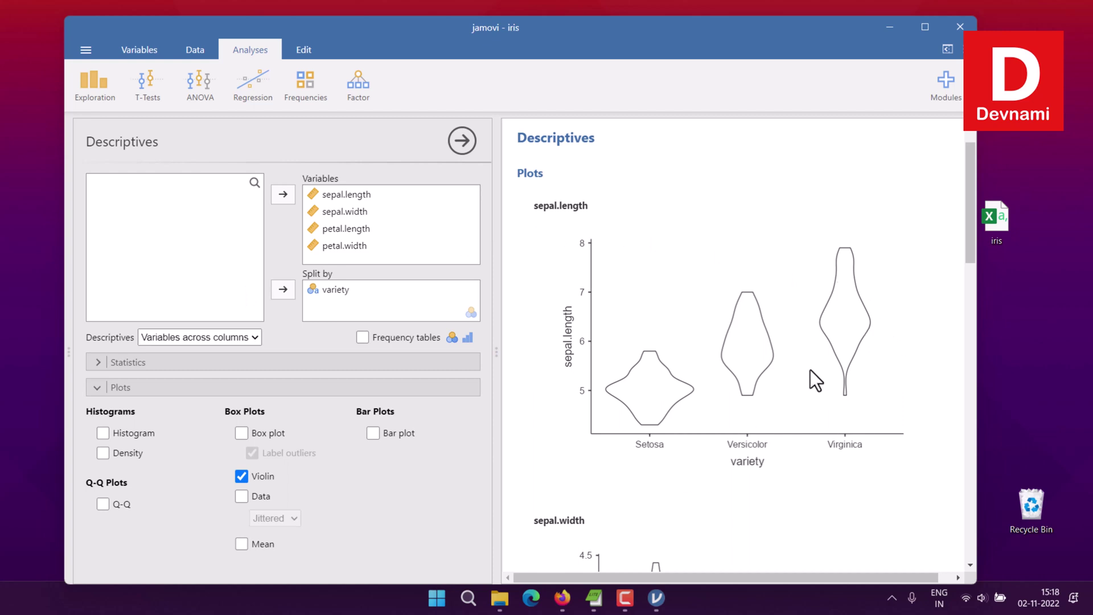
scroll(660, 370, down, 5)
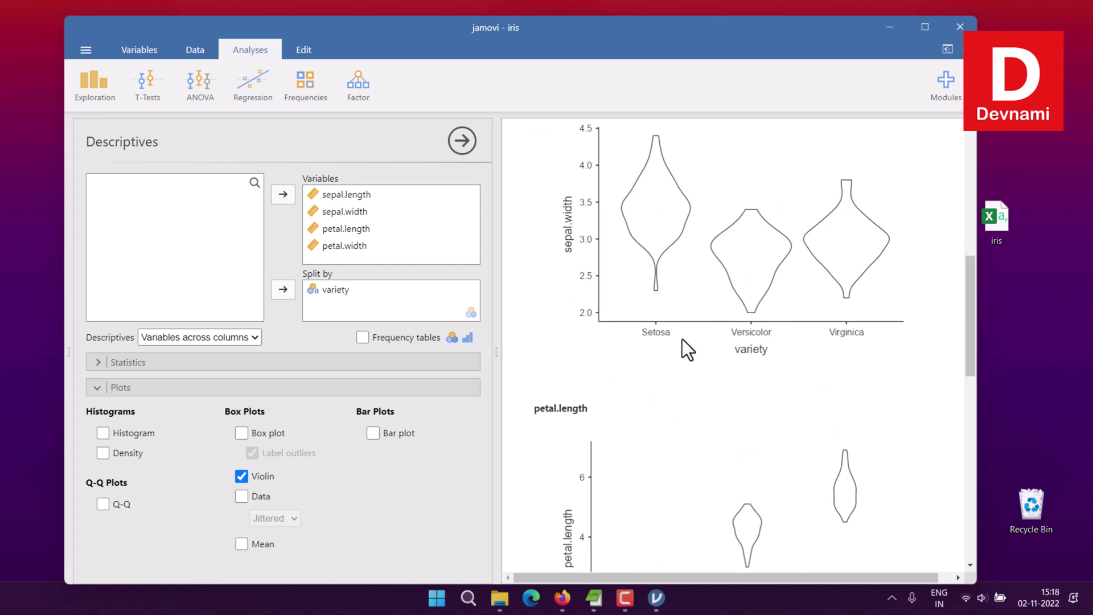
scroll(683, 340, down, 10)
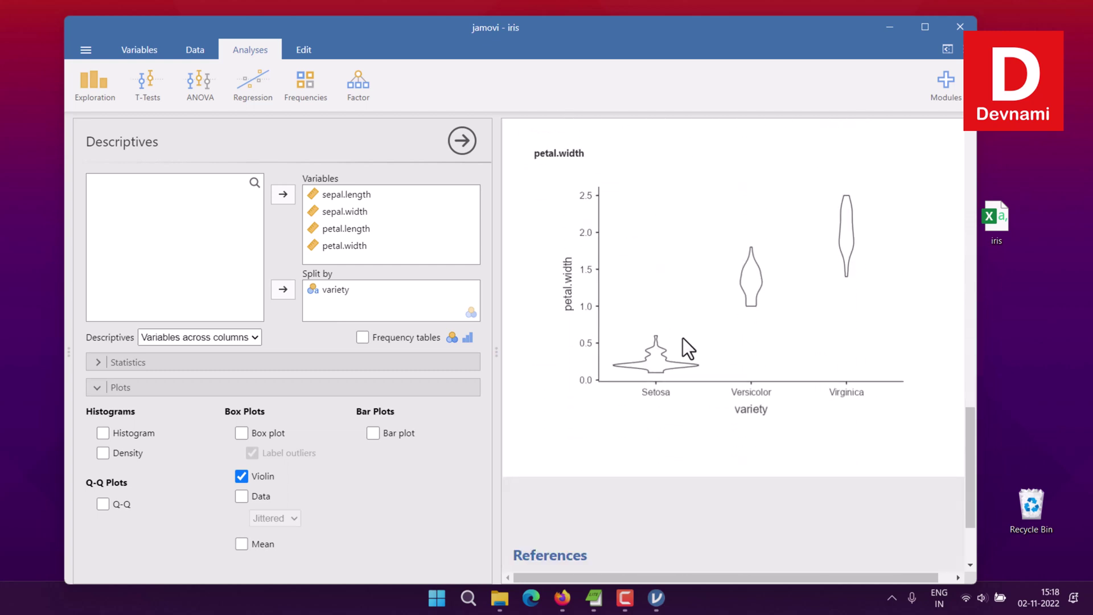
scroll(682, 337, up, 15)
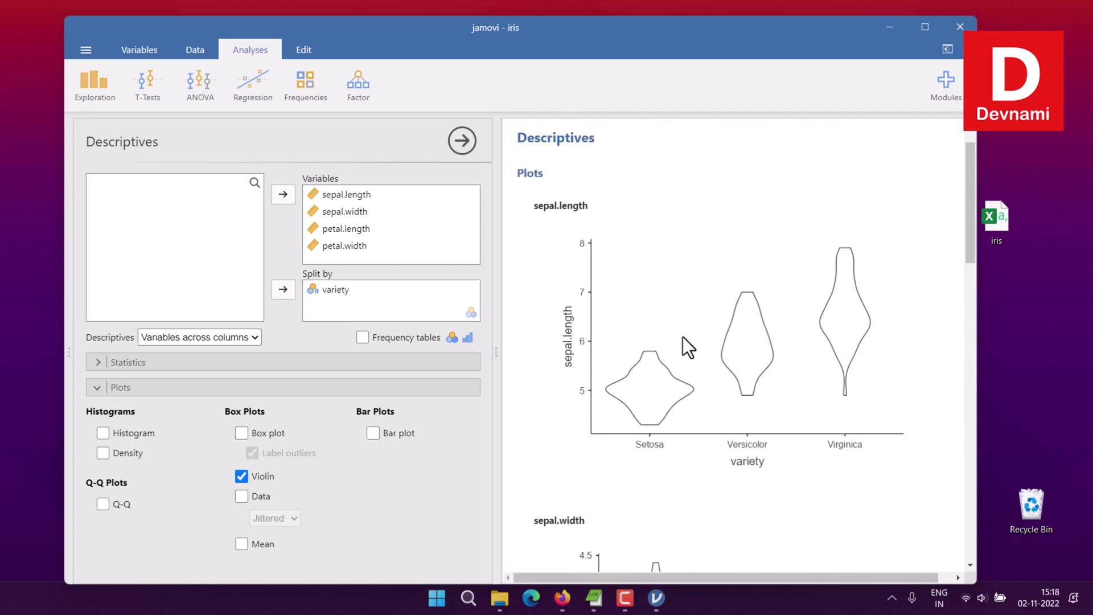
scroll(682, 336, down, 10)
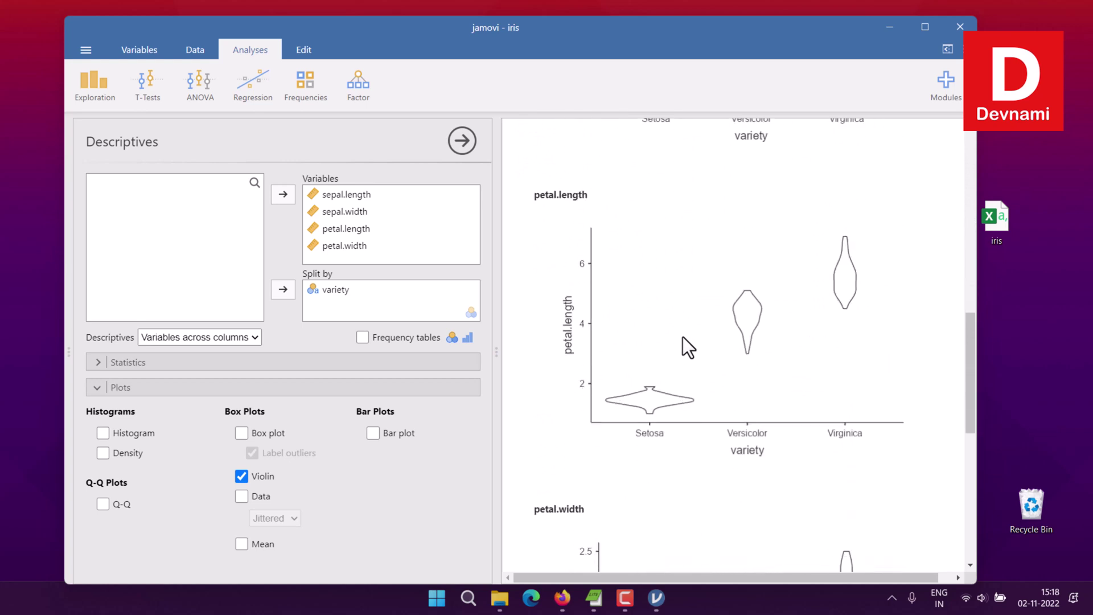
scroll(683, 337, down, 6)
scroll(685, 336, up, 15)
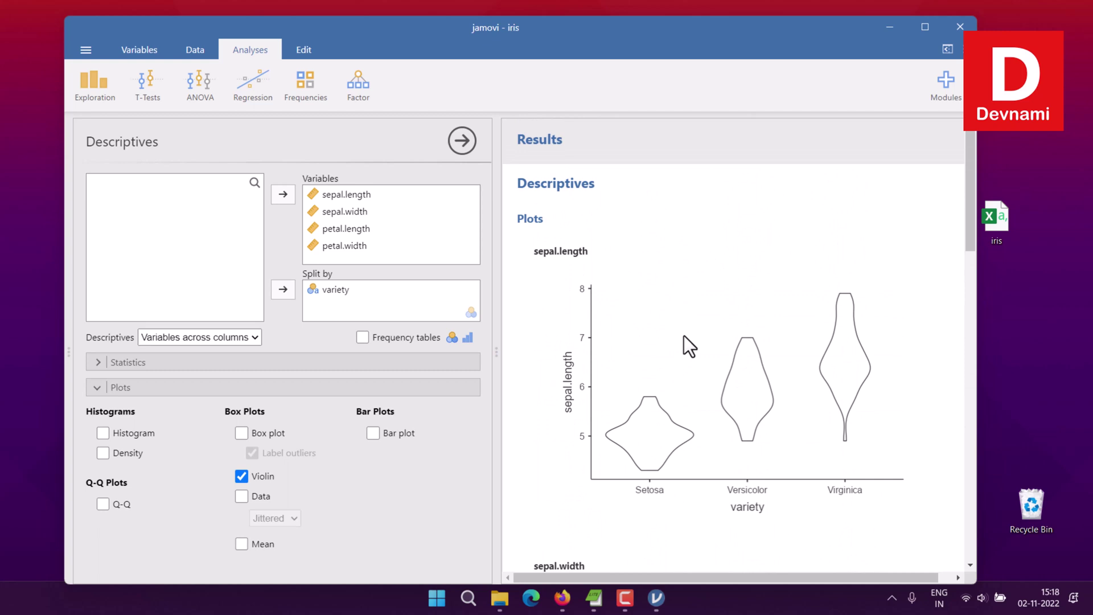
Step: Turn off violin plots, remove variety from Split by, and show jittered data plots per measurement
click(241, 476)
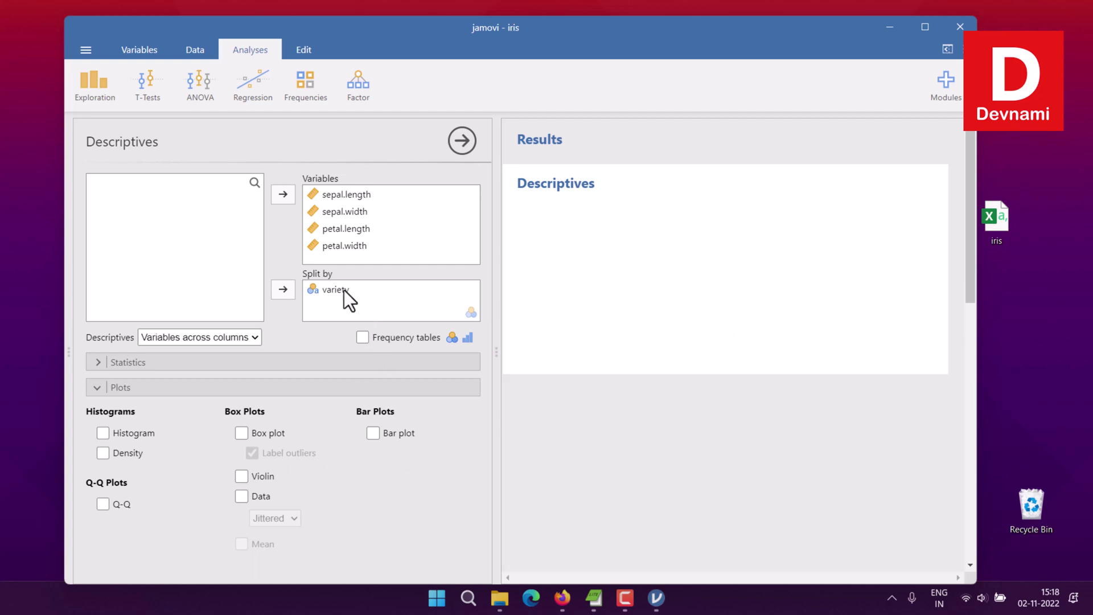
click(341, 289)
click(283, 289)
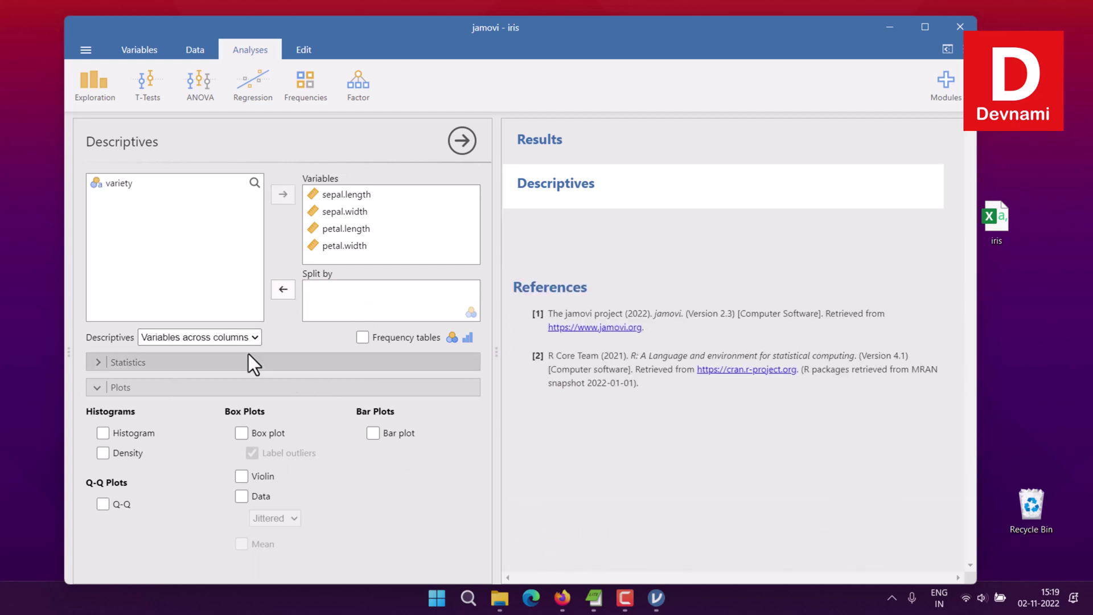
click(242, 497)
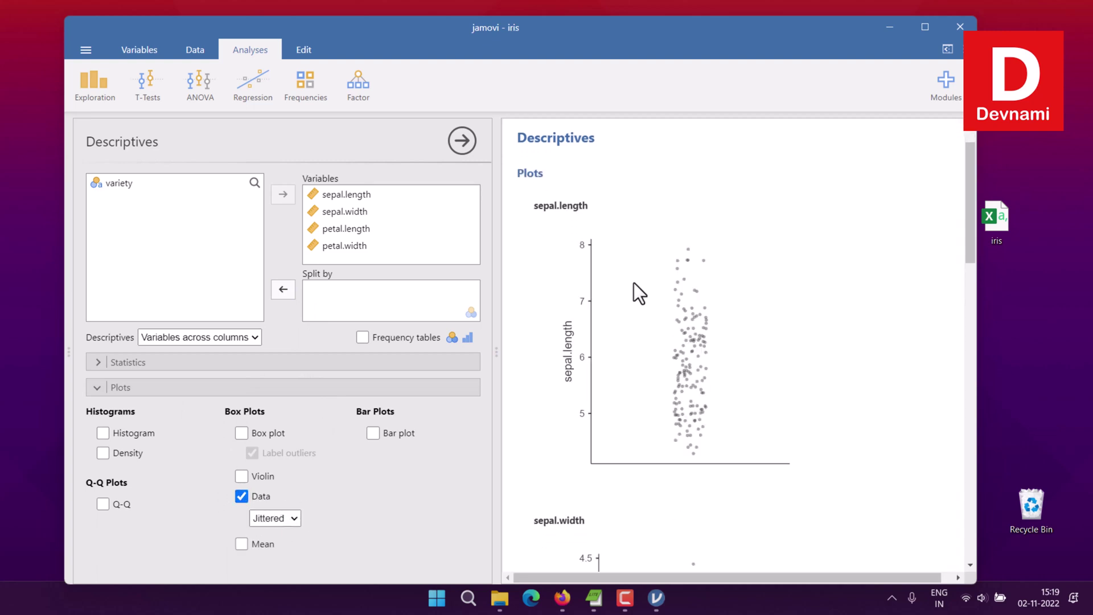
scroll(578, 371, down, 6)
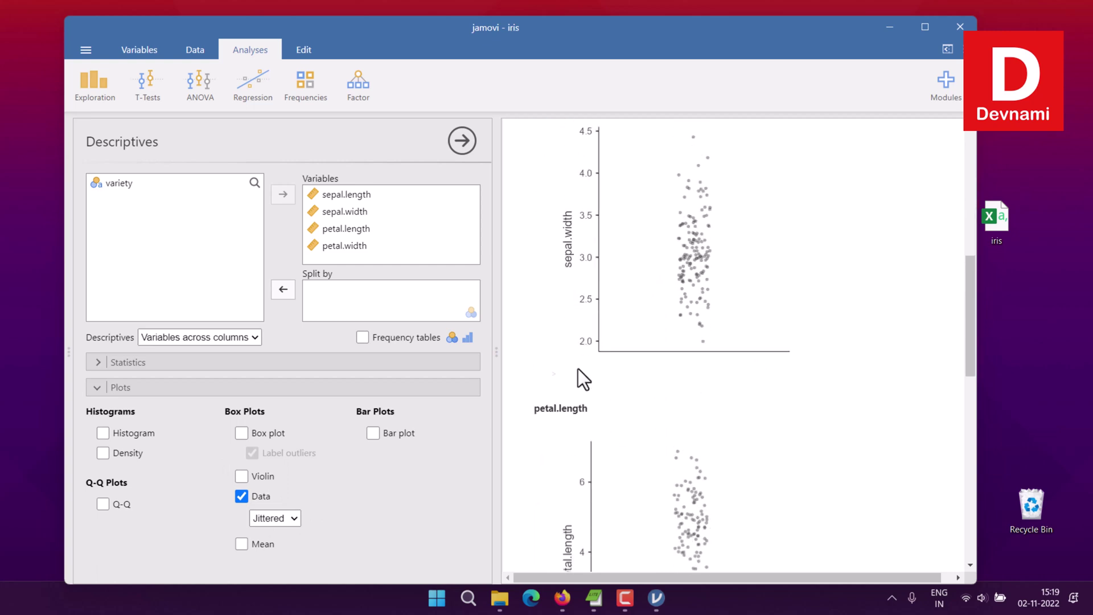
scroll(576, 367, up, 4)
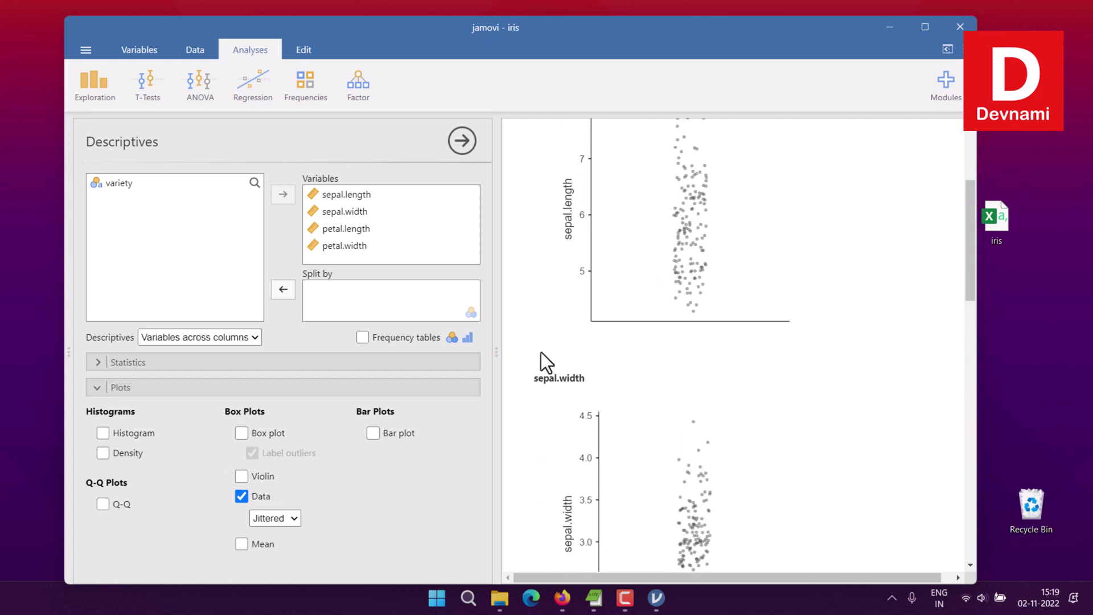
scroll(541, 352, down, 3)
scroll(541, 351, down, 6)
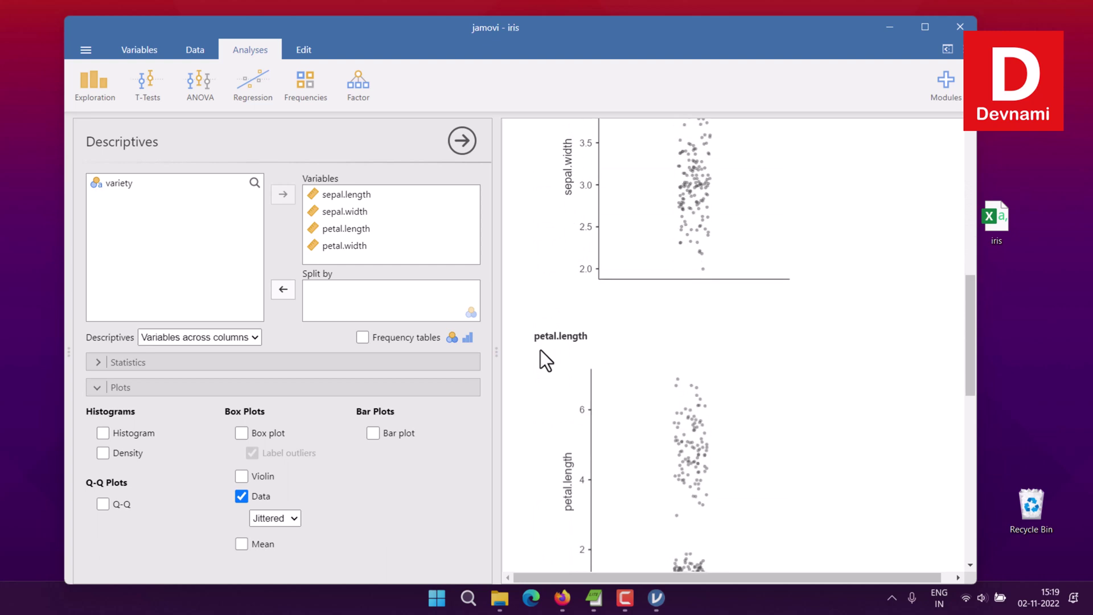
scroll(541, 350, down, 5)
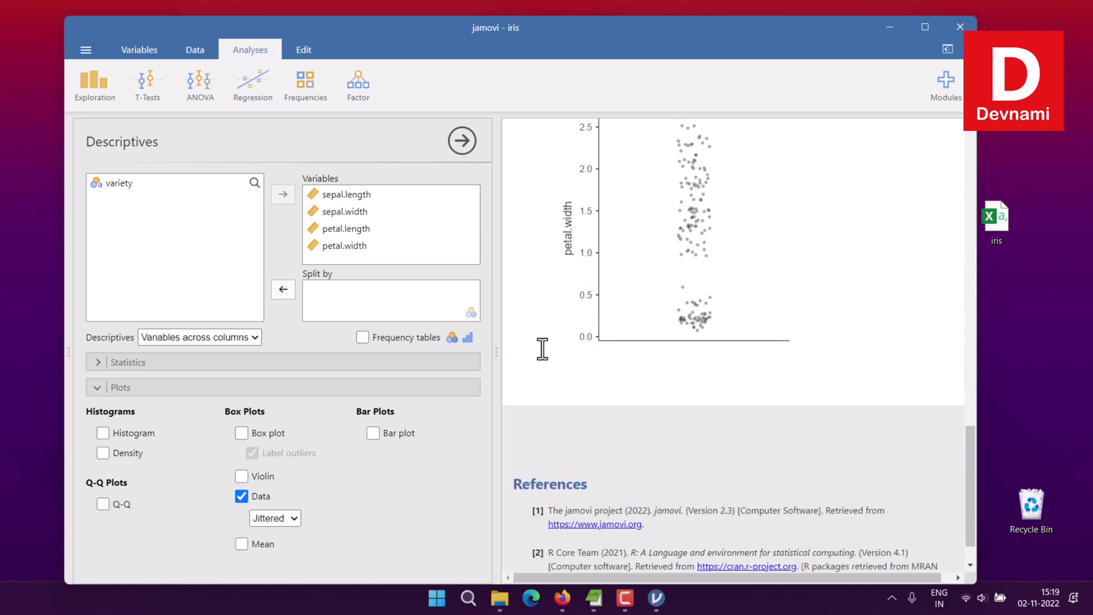
Step: Add variety to Split by so each jittered data plot shows Setosa, Versicolor and Virginica clusters
click(109, 186)
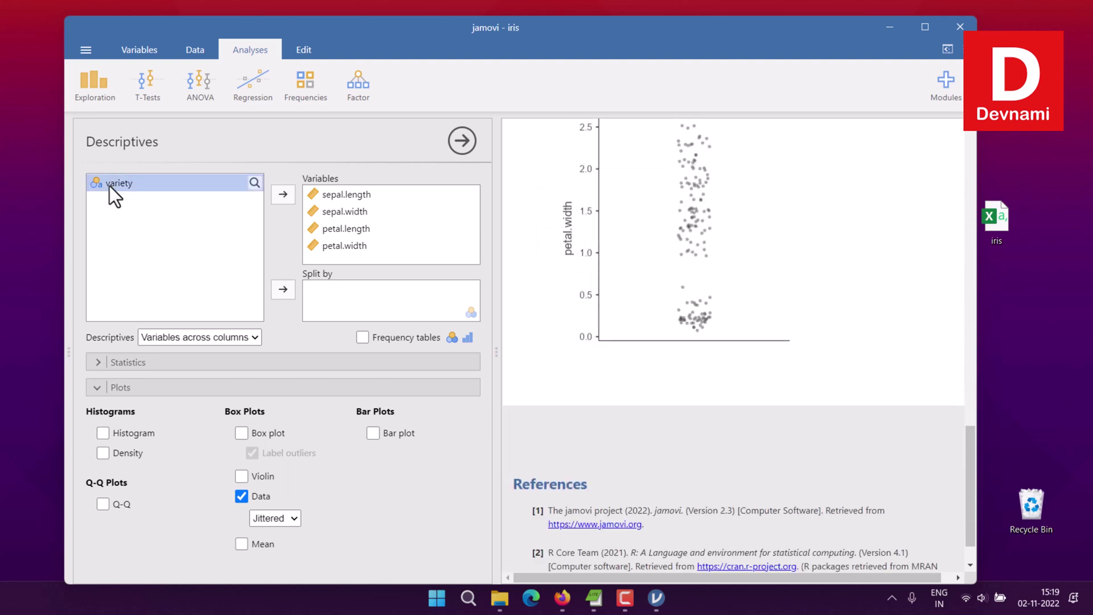
click(283, 295)
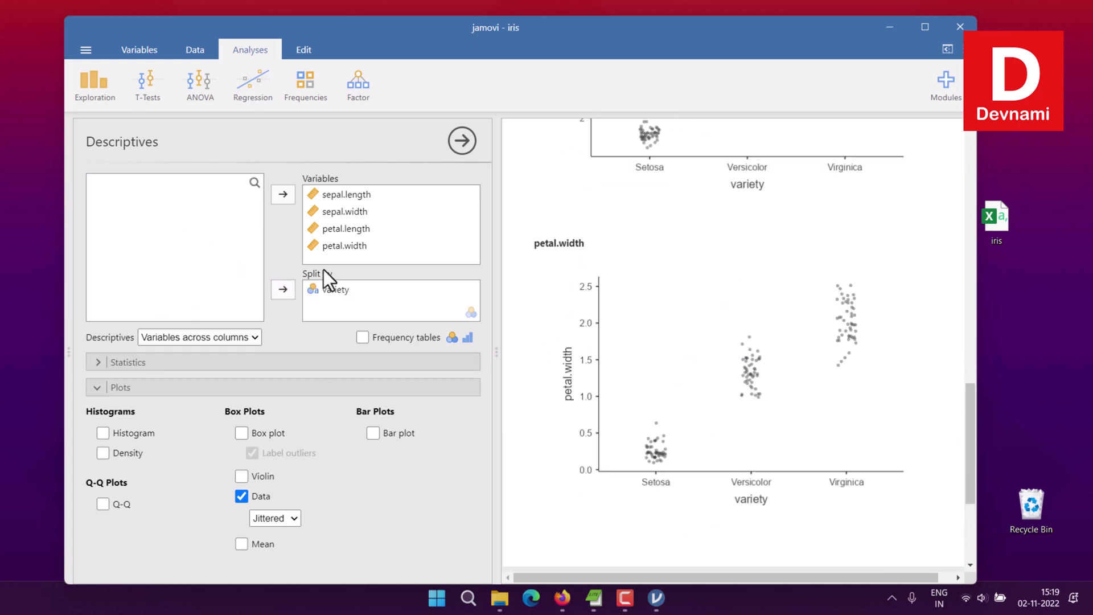
scroll(652, 264, up, 12)
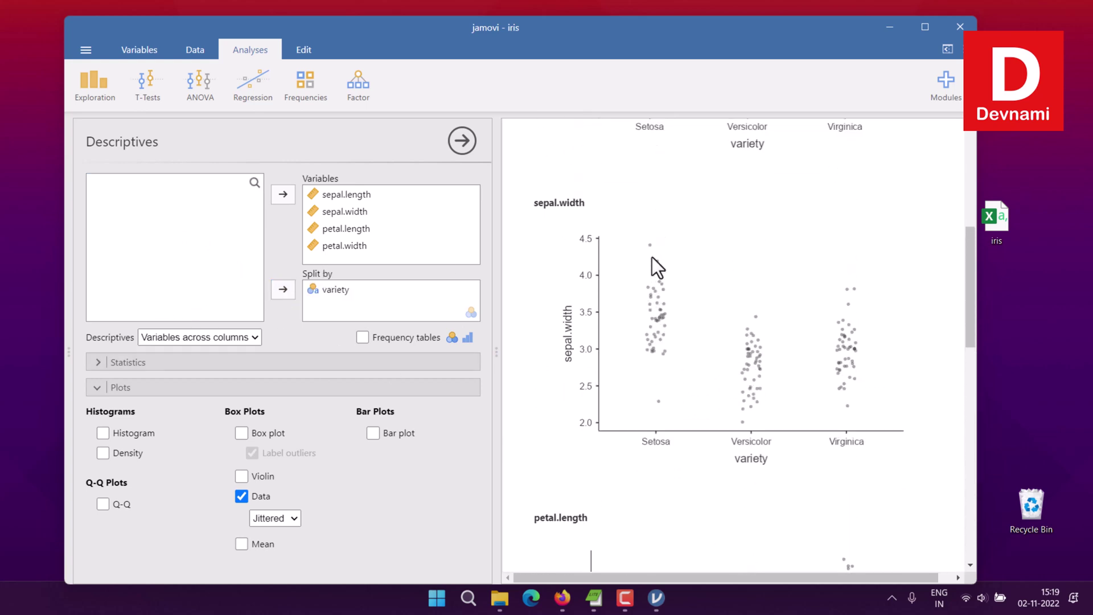
scroll(653, 255, up, 2)
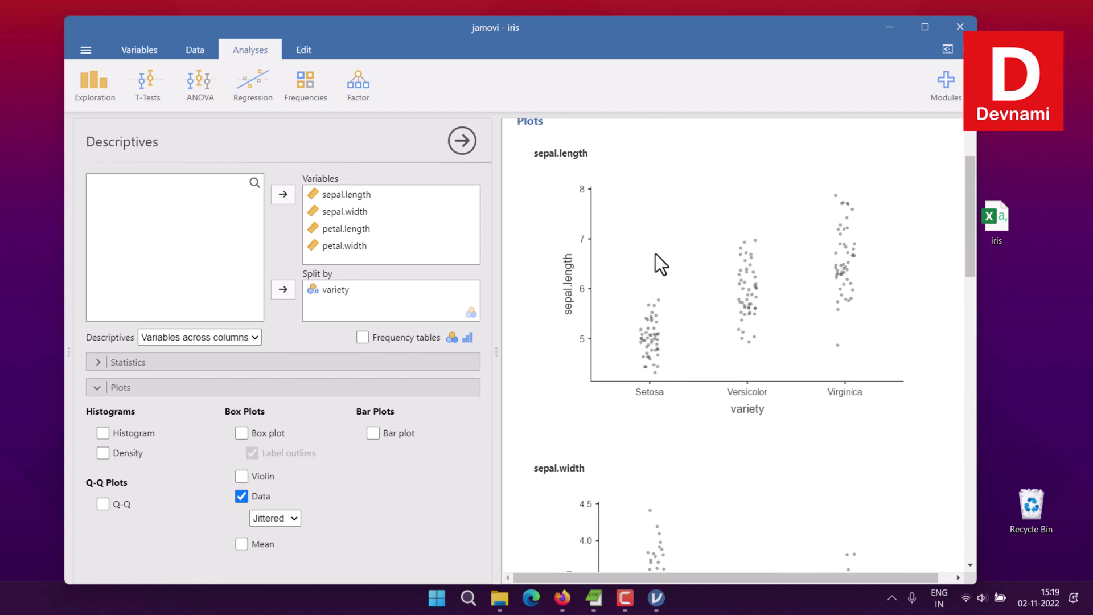
scroll(656, 254, down, 11)
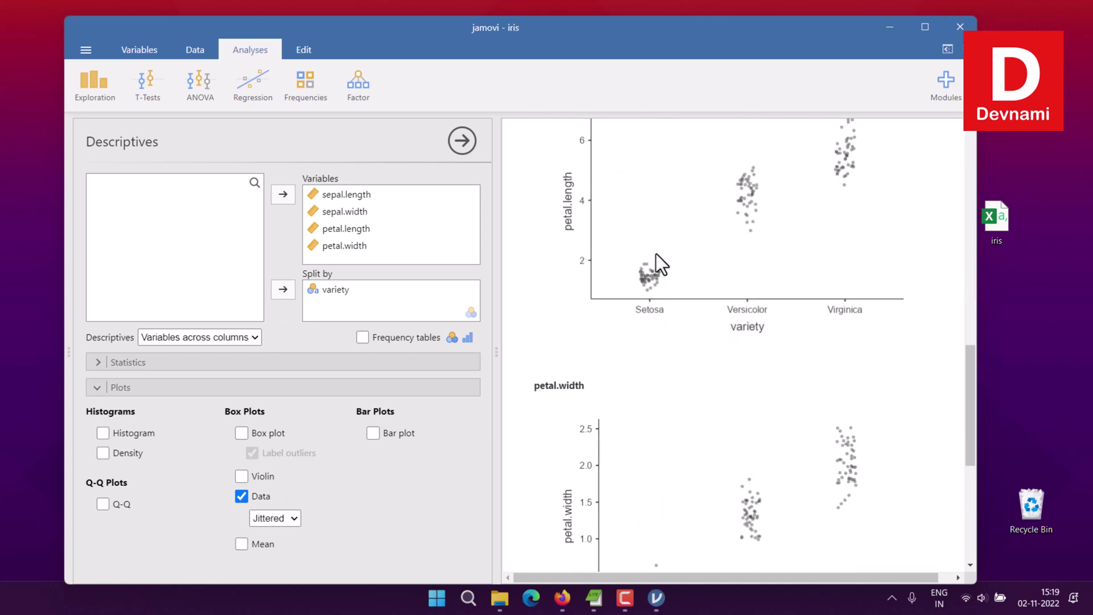
Step: Change the Data plot style from Jittered to Stacked
click(281, 519)
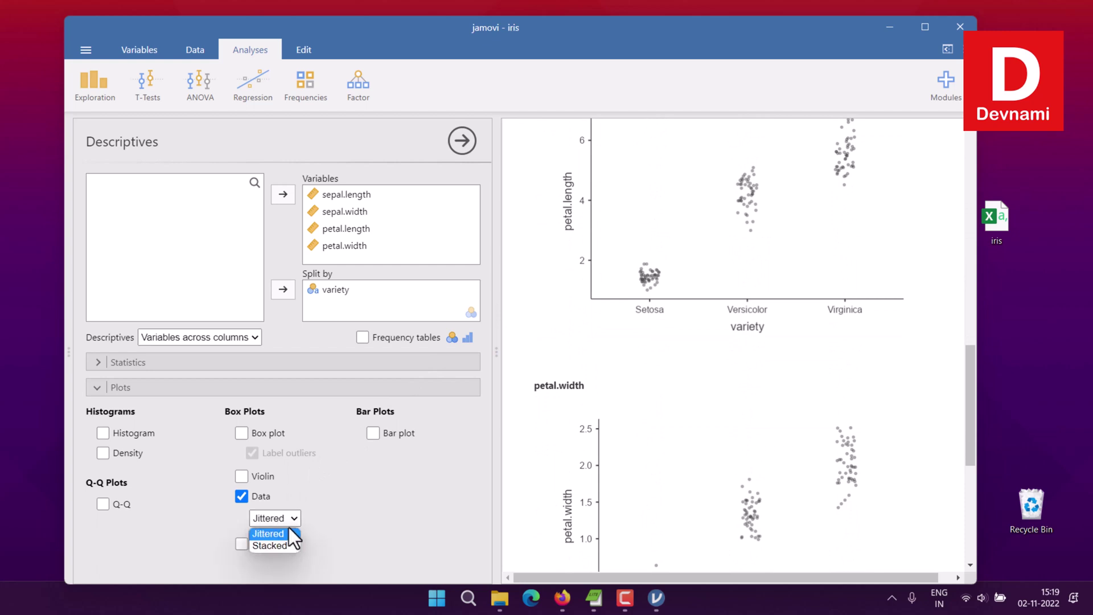
click(280, 545)
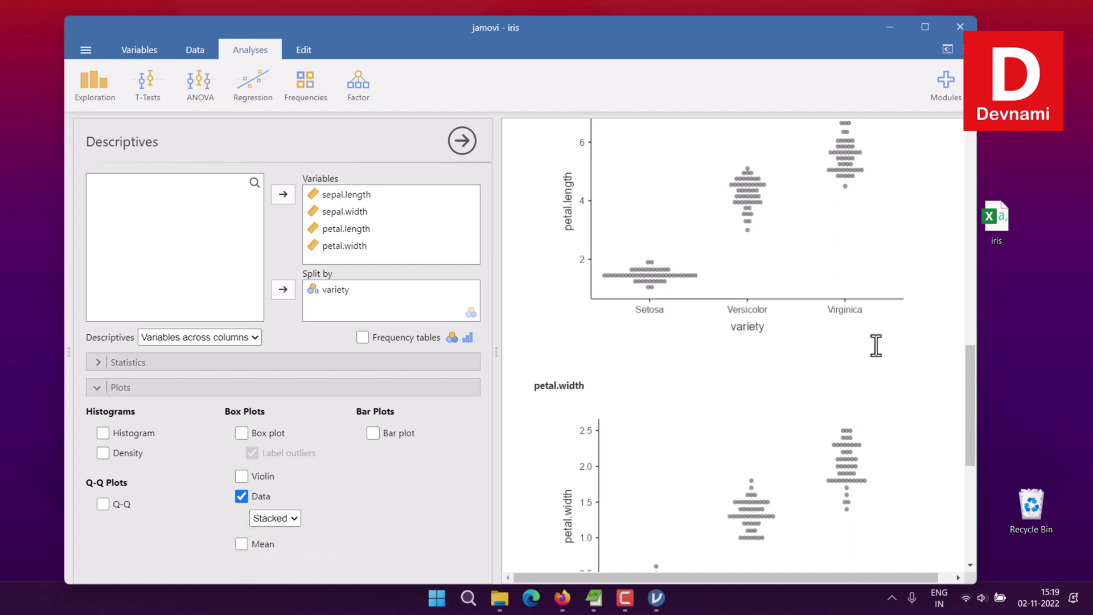
scroll(874, 344, up, 15)
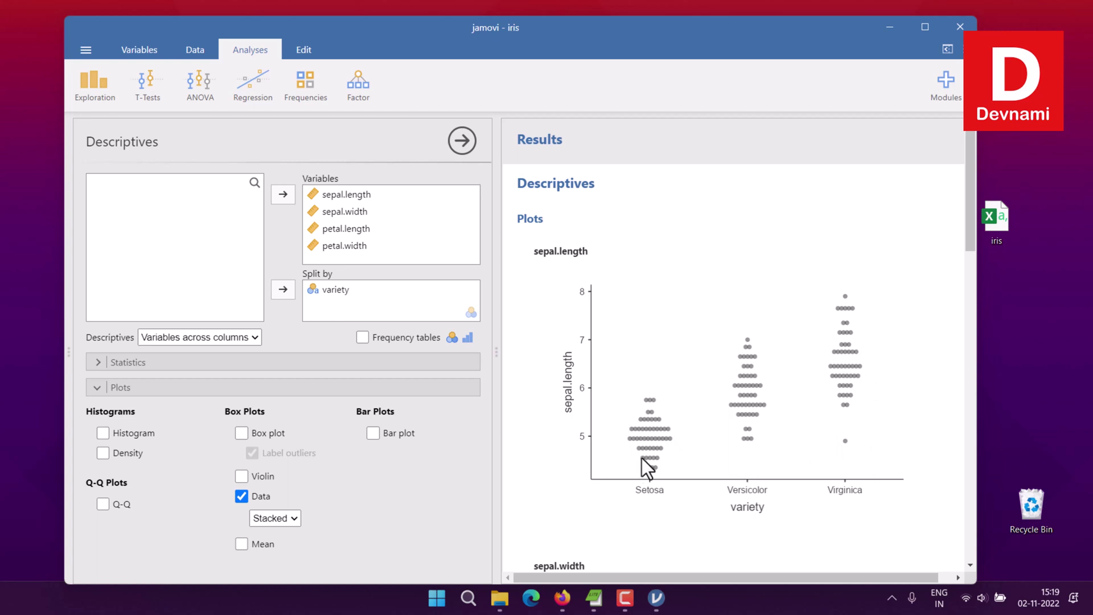
Step: Remove variety from Split by and show unsplit stacked data plots with a Mean marker
click(243, 497)
click(321, 294)
click(285, 292)
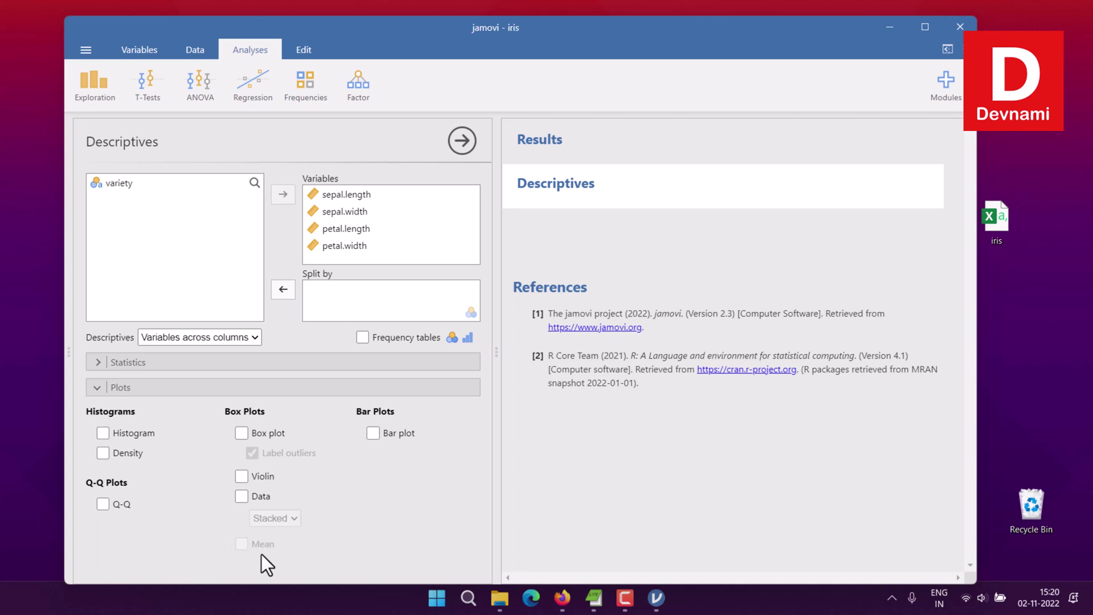
click(242, 497)
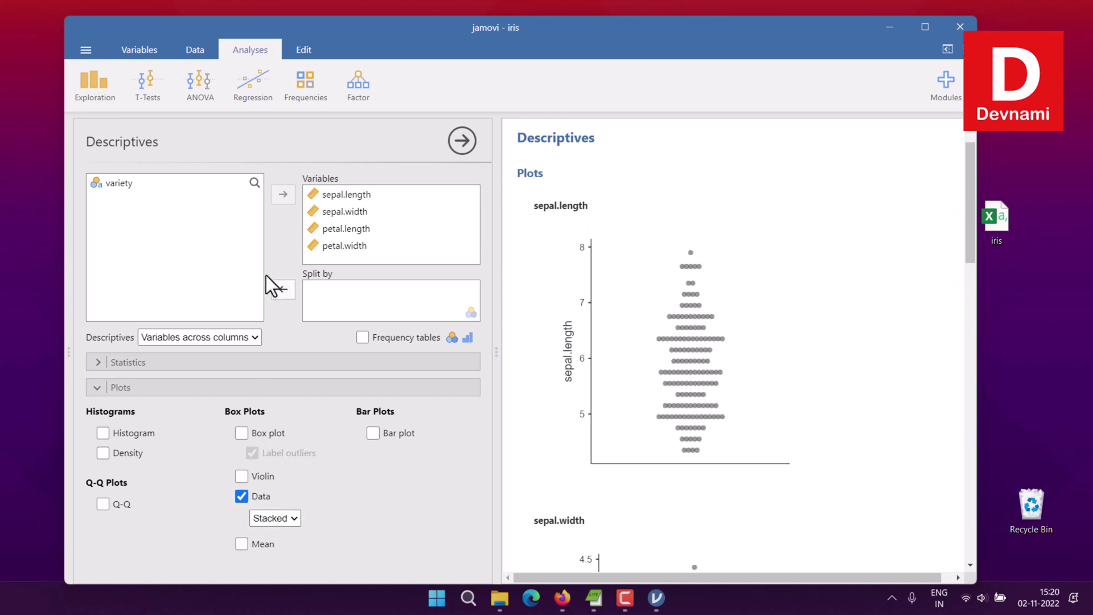
click(244, 547)
scroll(625, 419, down, 15)
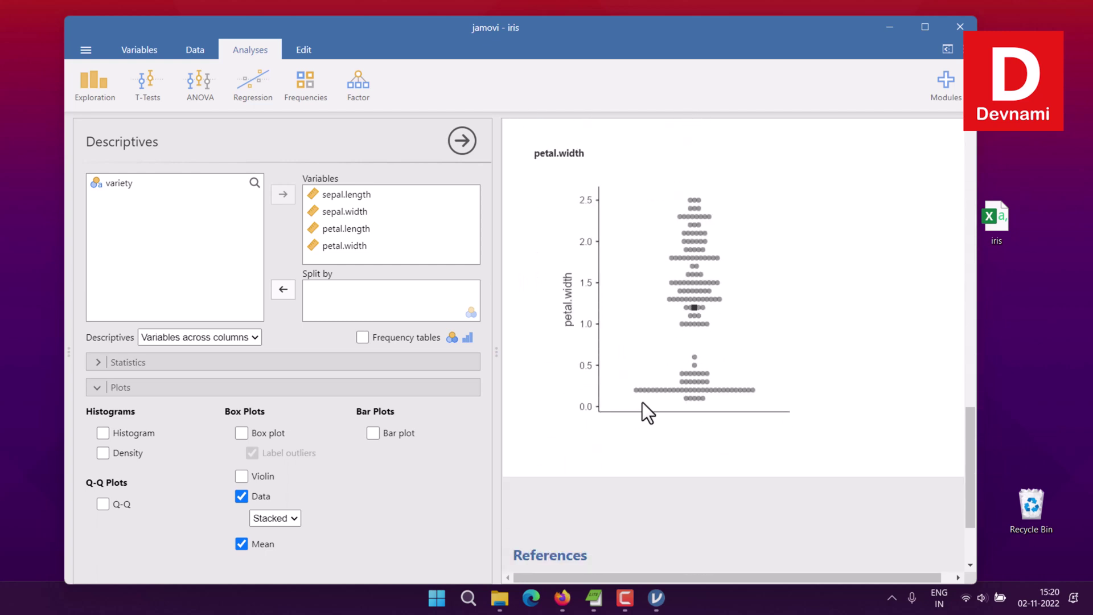
Step: Split the stacked plots with means by variety, review them, then turn Data plots off
click(116, 184)
click(285, 287)
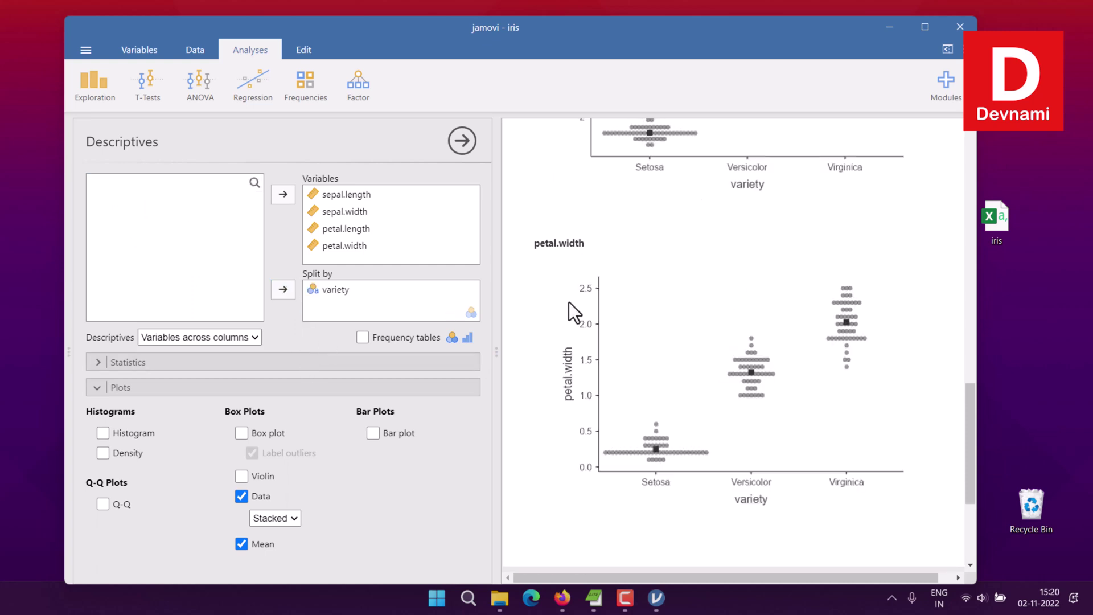
scroll(592, 302, up, 15)
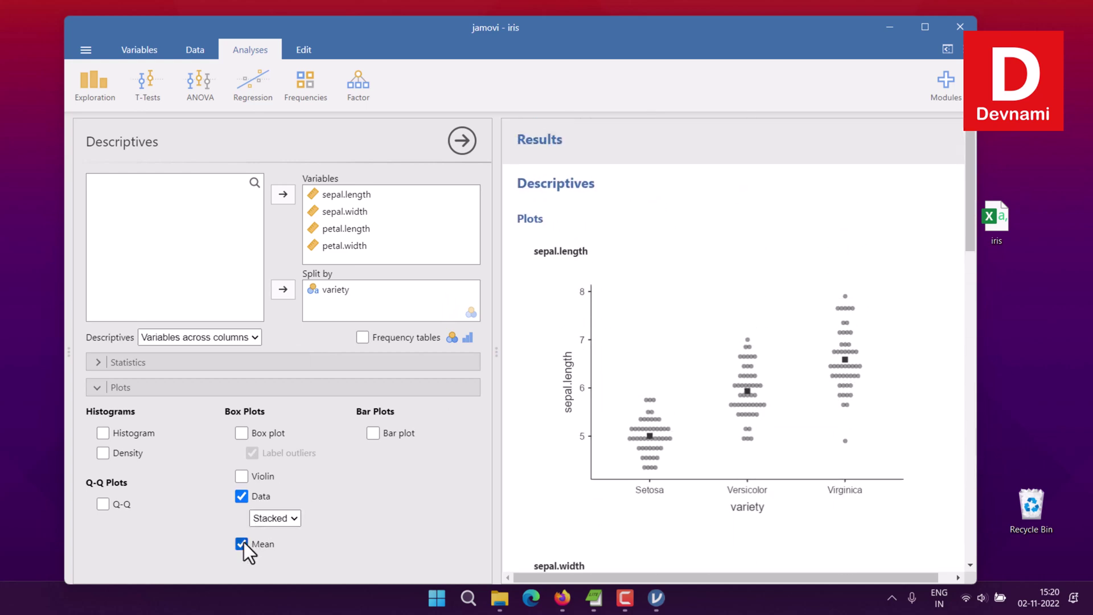
click(245, 500)
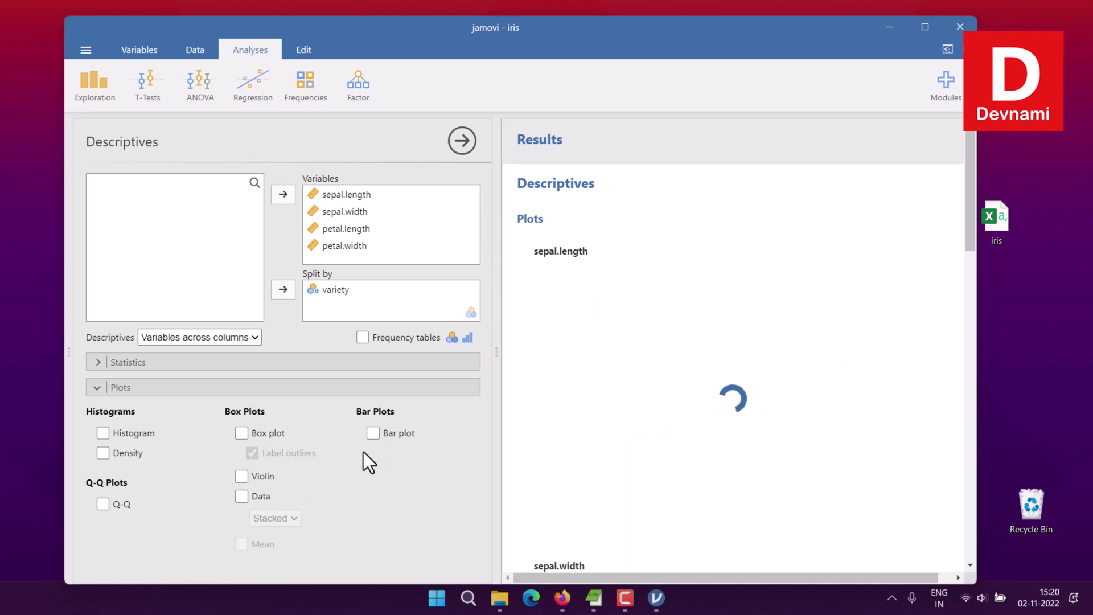
Step: Remove variety from Split by and review the unsplit bar plots with error bars for the four measurements
click(328, 289)
click(282, 291)
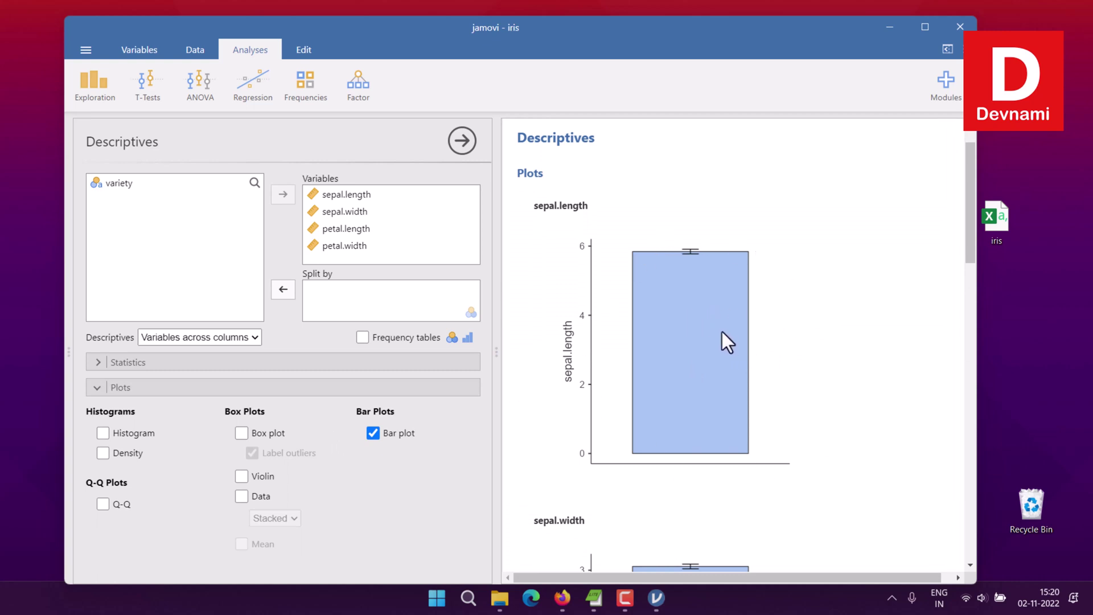
scroll(785, 304, down, 12)
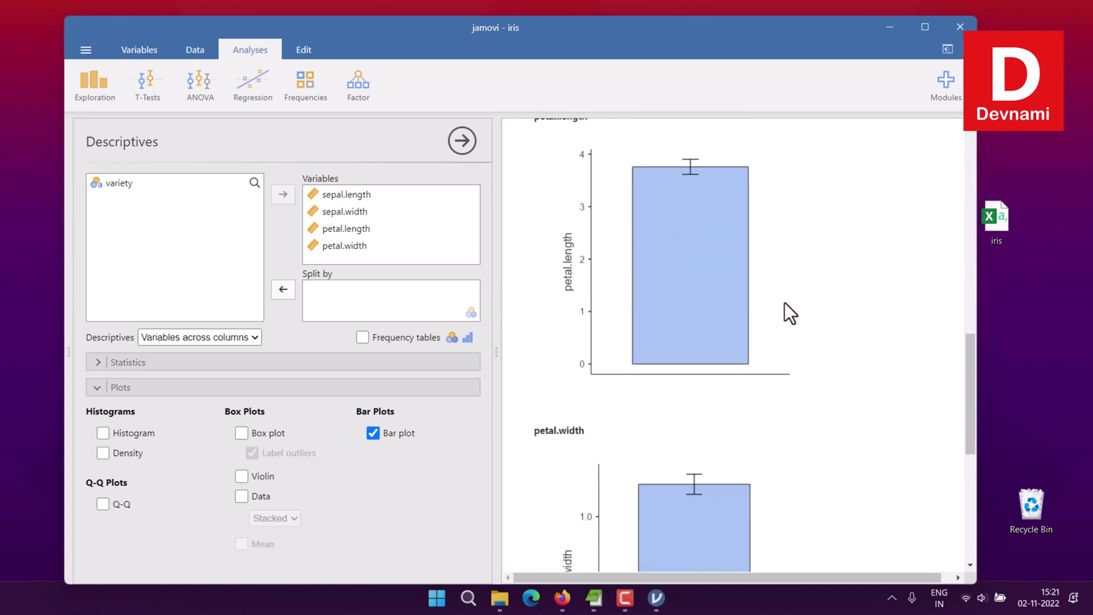
scroll(784, 303, down, 4)
scroll(783, 299, up, 10)
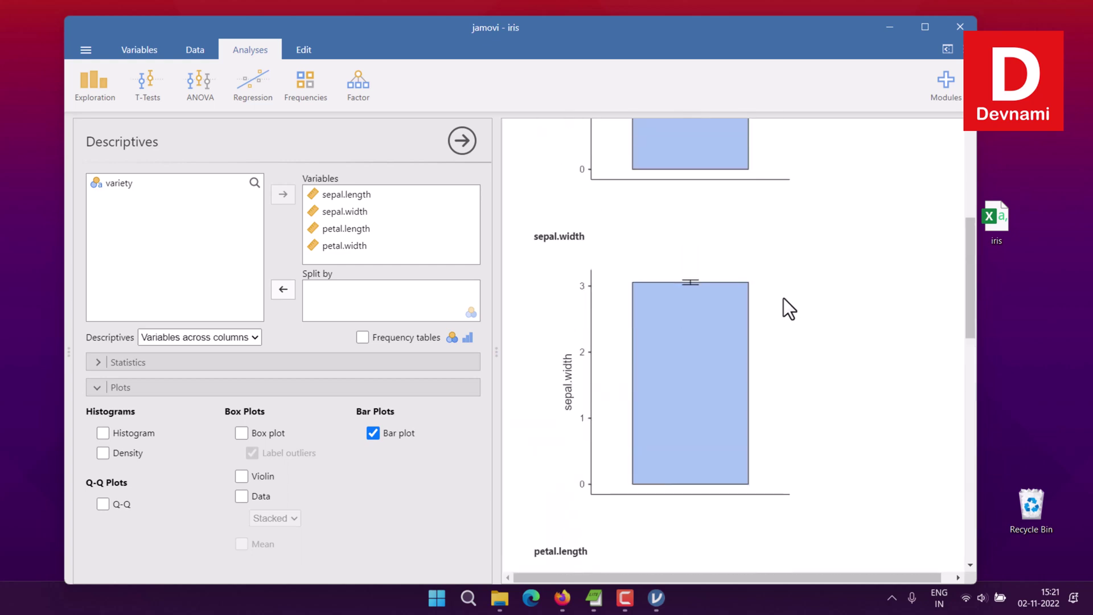
scroll(784, 298, up, 5)
Step: Put variety back into Split by and scroll through the Setosa, Versicolor and Virginica bar plots
click(132, 182)
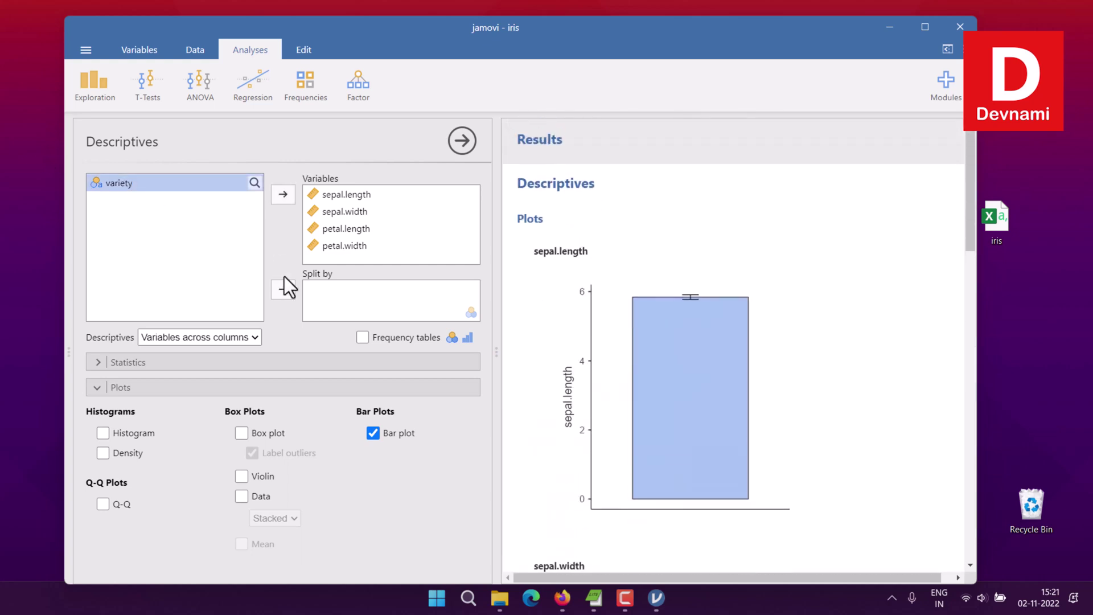
click(282, 289)
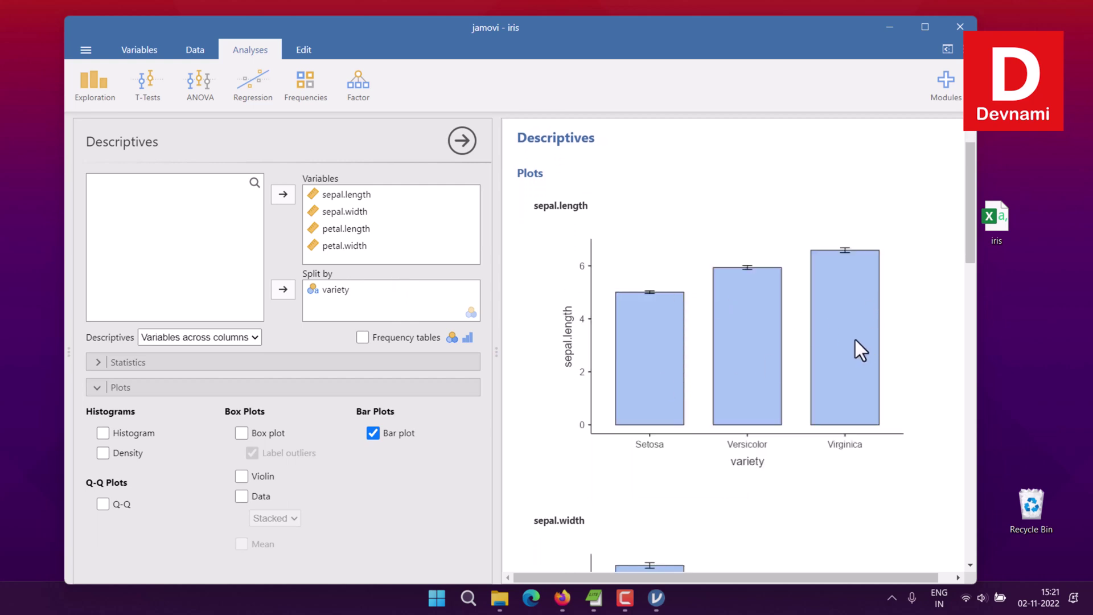
scroll(856, 340, down, 15)
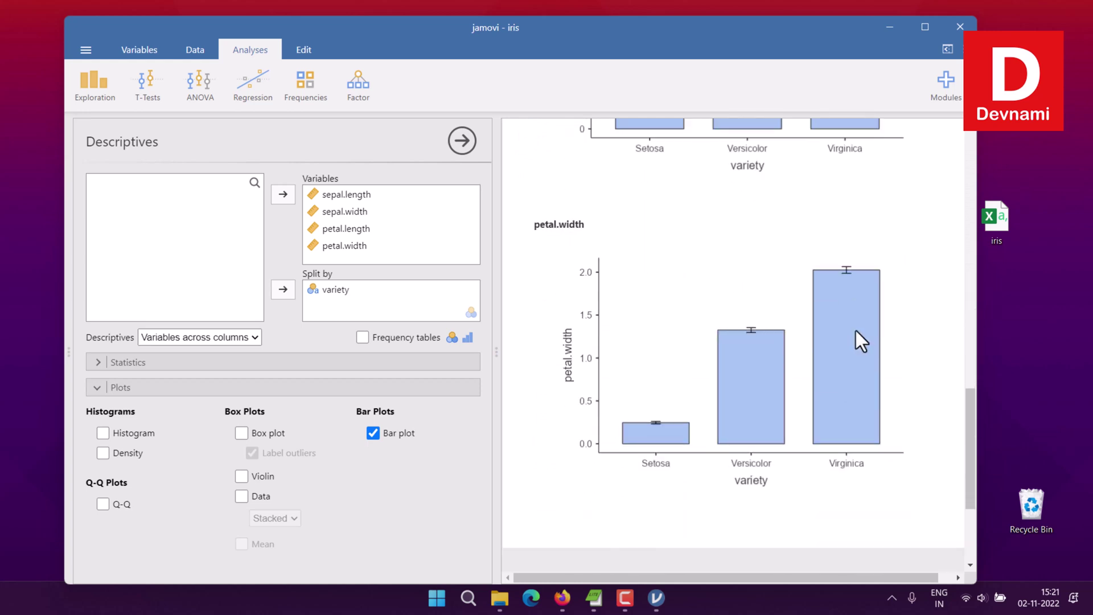
scroll(856, 331, up, 10)
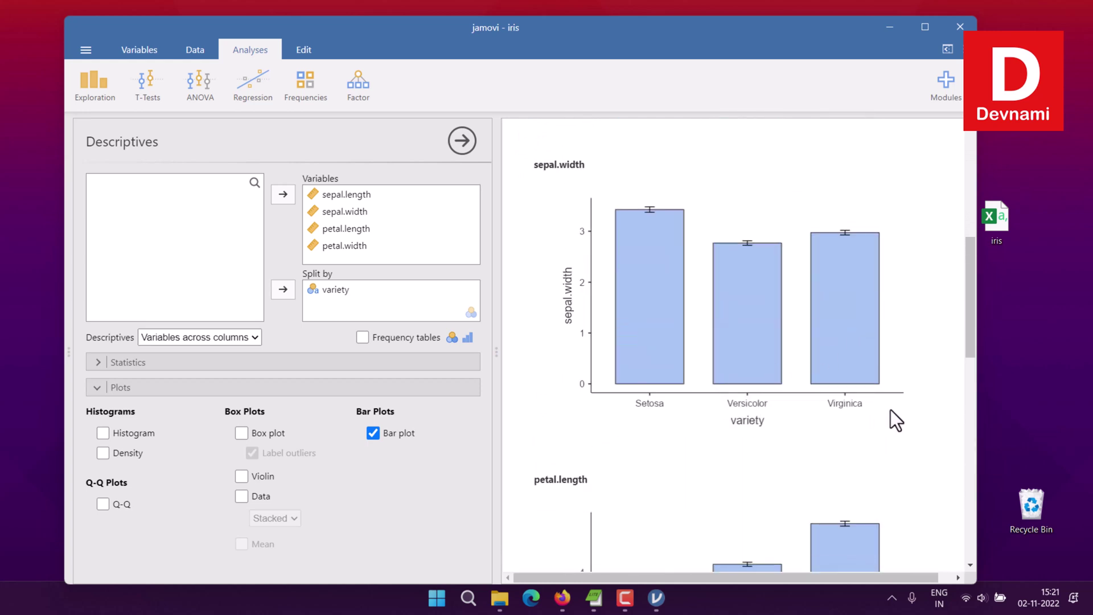
scroll(900, 409, down, 10)
scroll(906, 415, down, 2)
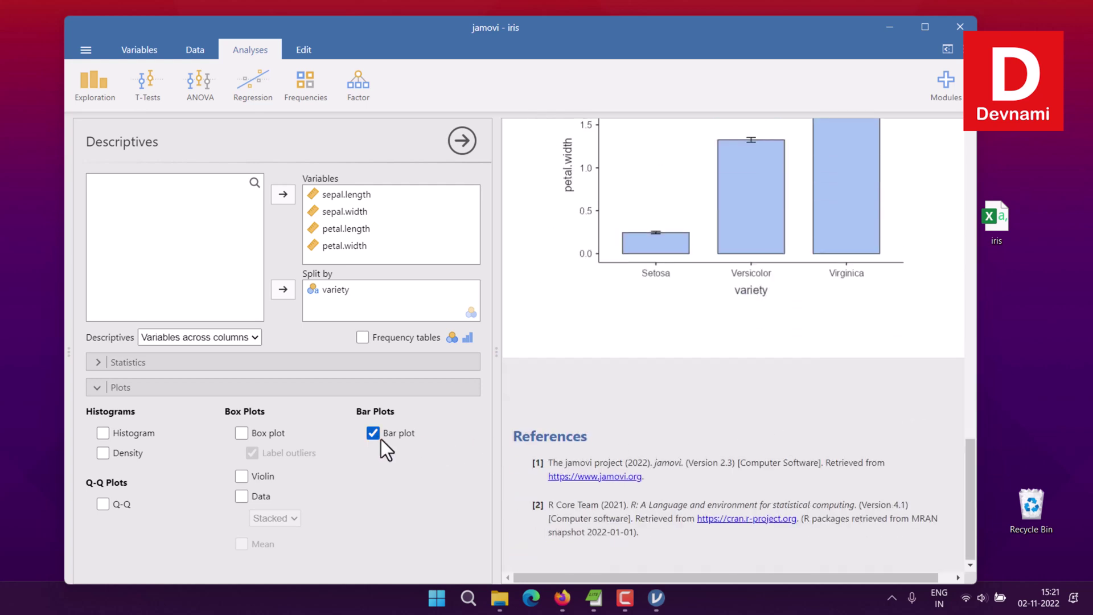
Step: Remove variety from Split by and scroll through the unsplit Q-Q plots for the four measurements
click(337, 294)
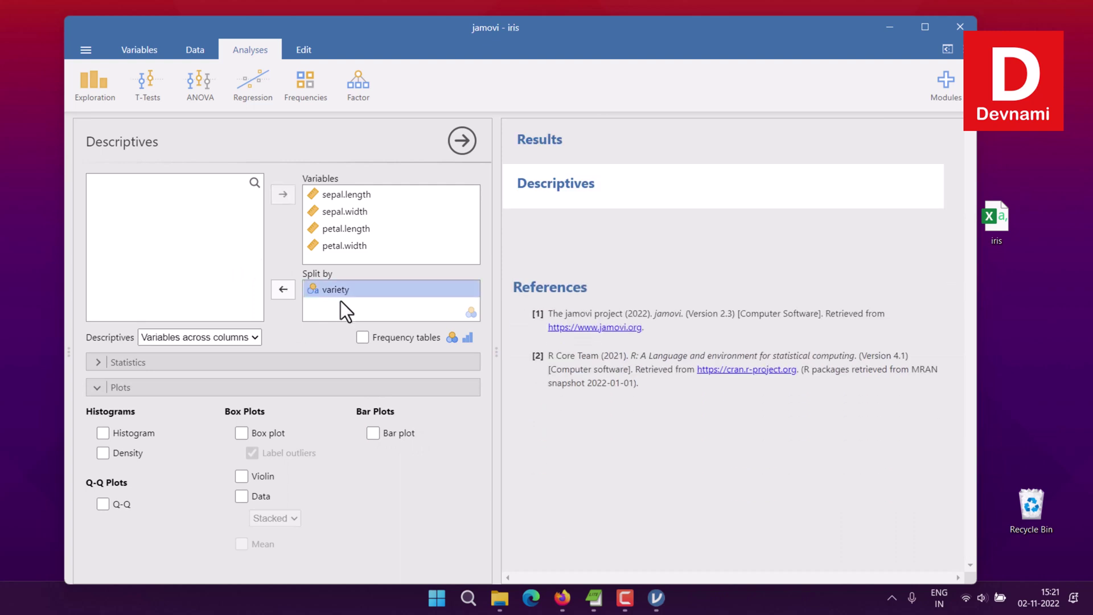
click(282, 291)
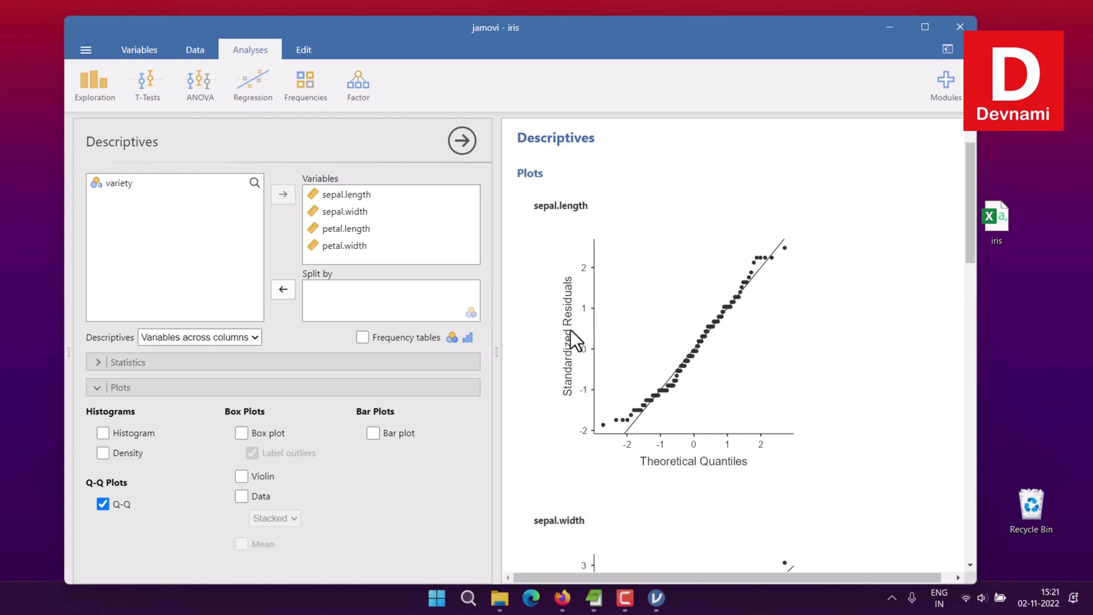
scroll(854, 404, down, 5)
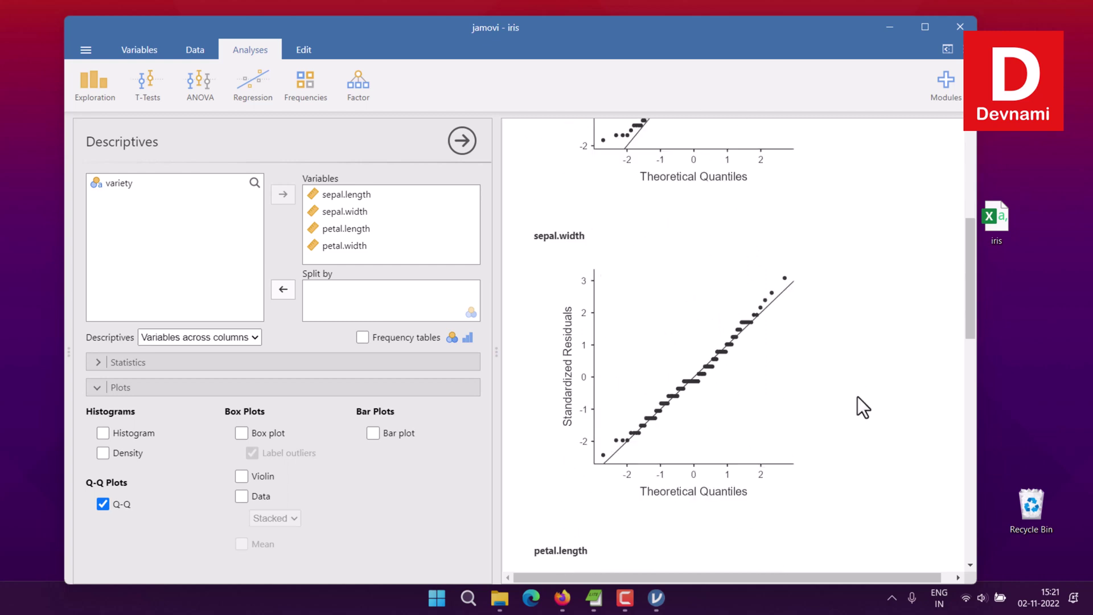
scroll(726, 466, up, 4)
scroll(707, 412, down, 10)
scroll(704, 409, down, 8)
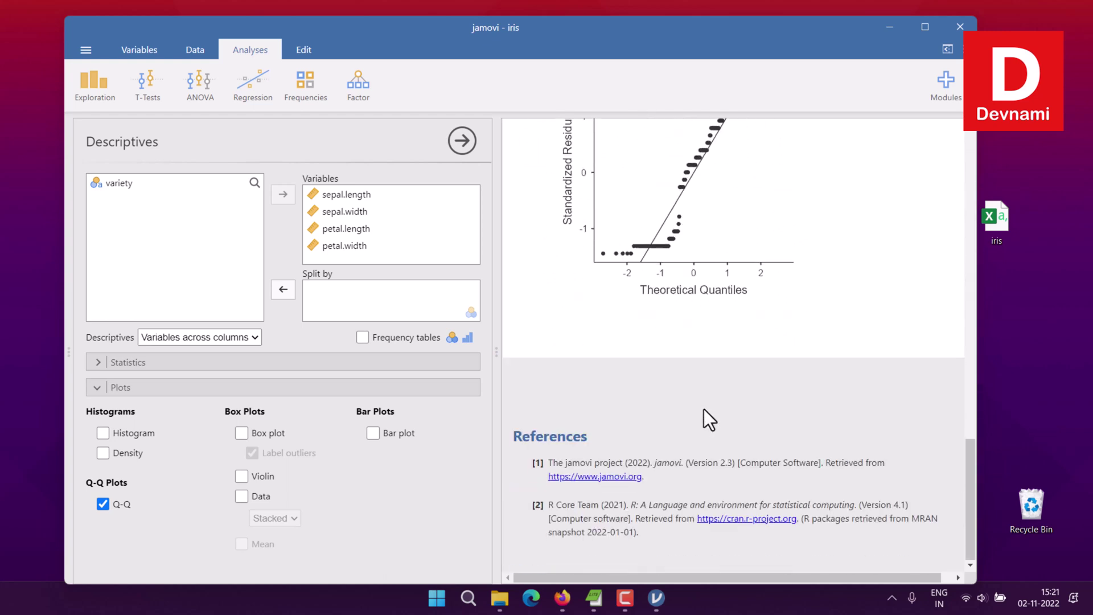
scroll(704, 409, up, 12)
scroll(704, 408, up, 4)
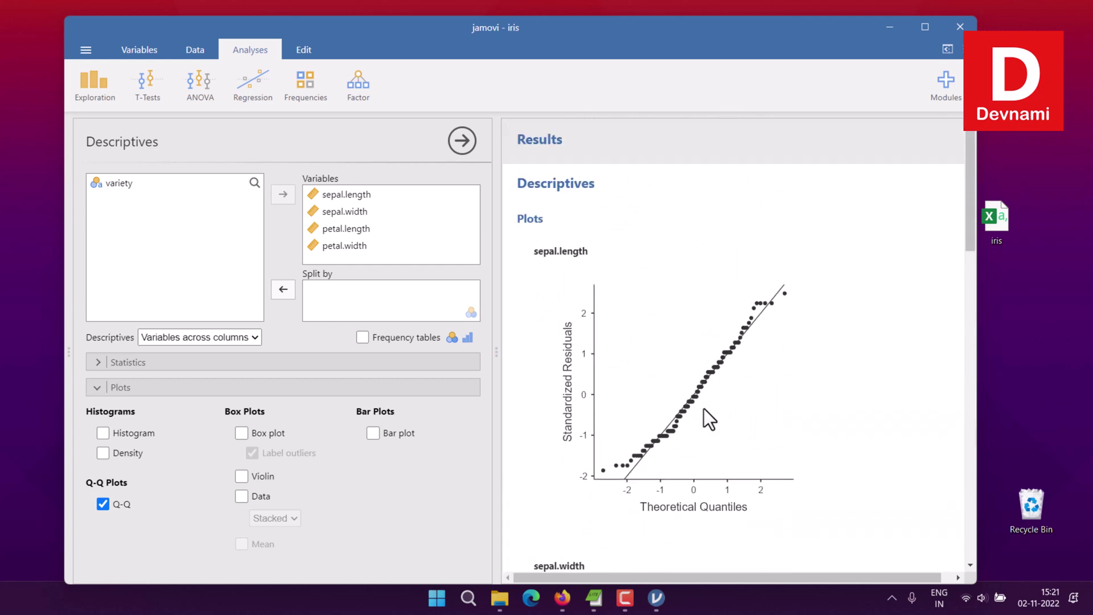
Step: Move variety back into Split by
click(121, 182)
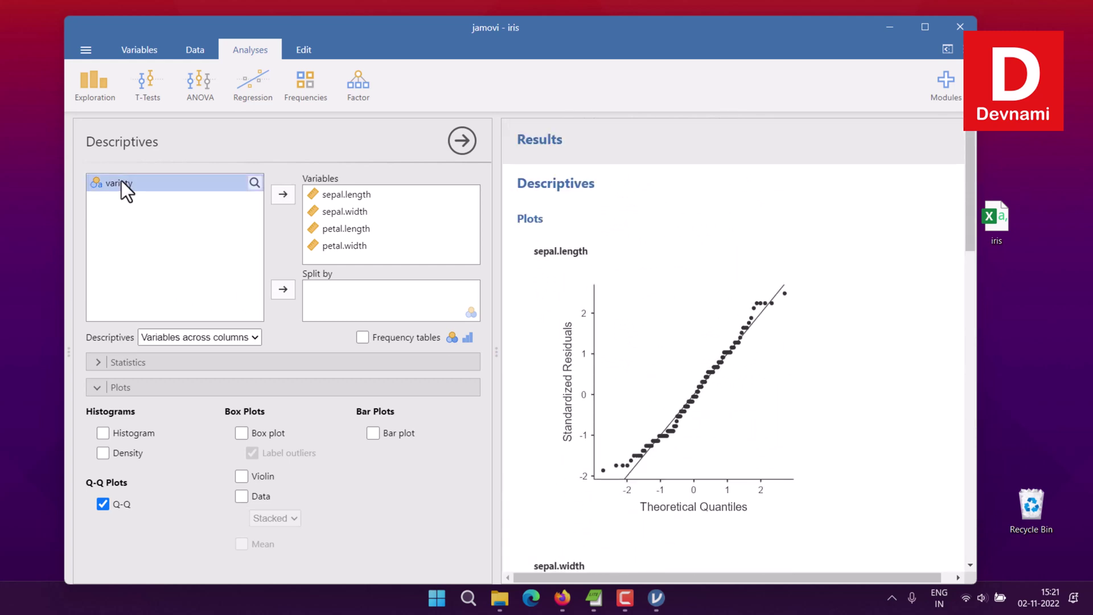
click(284, 287)
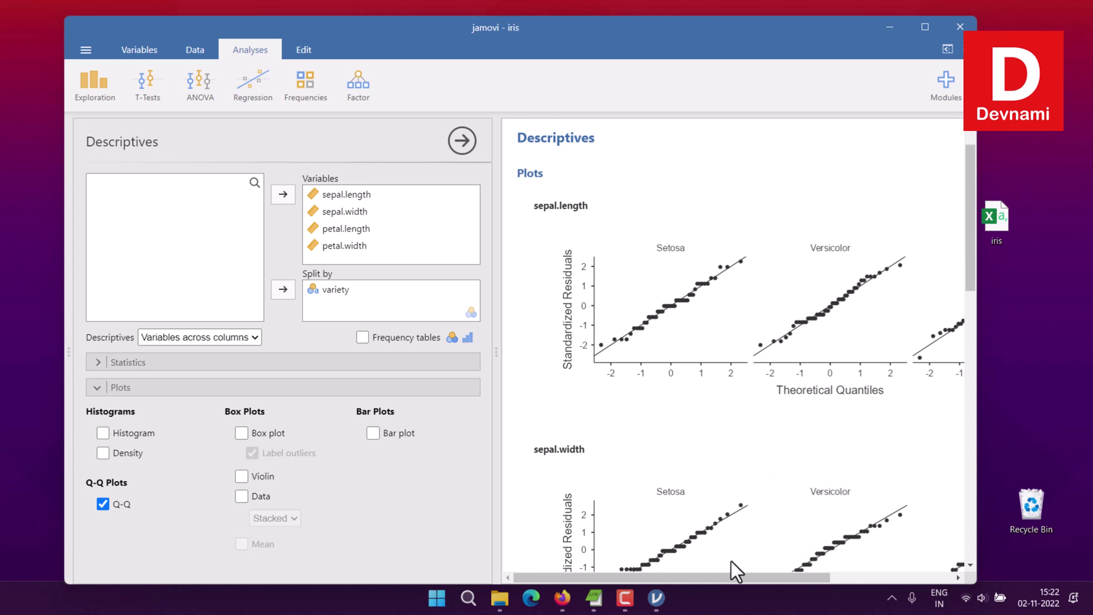
mouse_move(727, 575)
mouse_down()
mouse_move(849, 568)
mouse_move(726, 572)
mouse_up()
Step: Review the per-variety Q-Q plots, then switch Q-Q plots off
scroll(812, 327, down, 8)
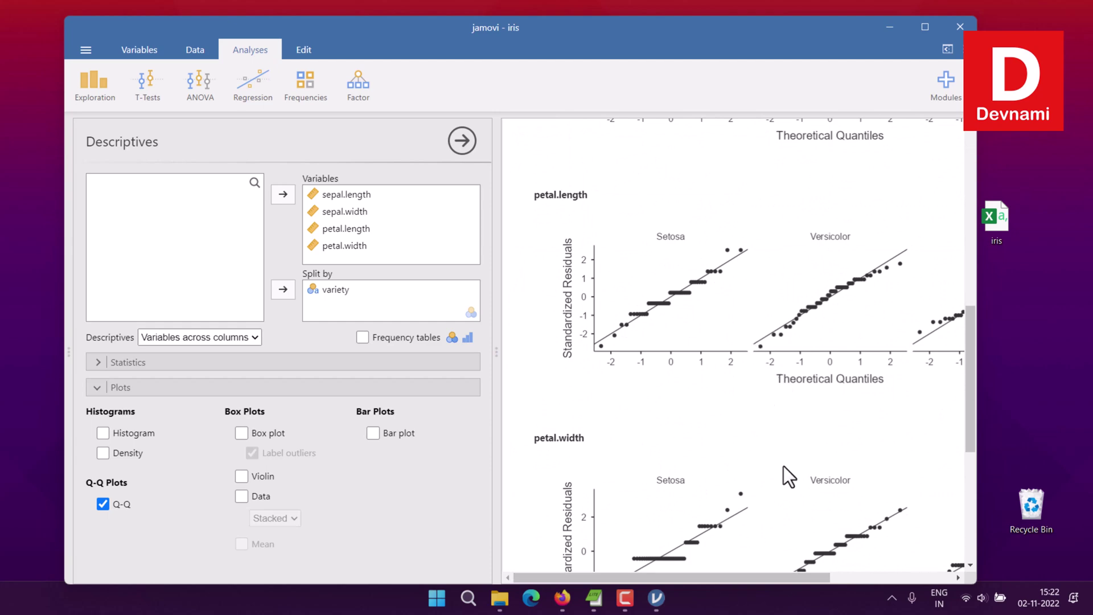
scroll(845, 398, down, 5)
scroll(845, 398, up, 4)
scroll(846, 398, up, 8)
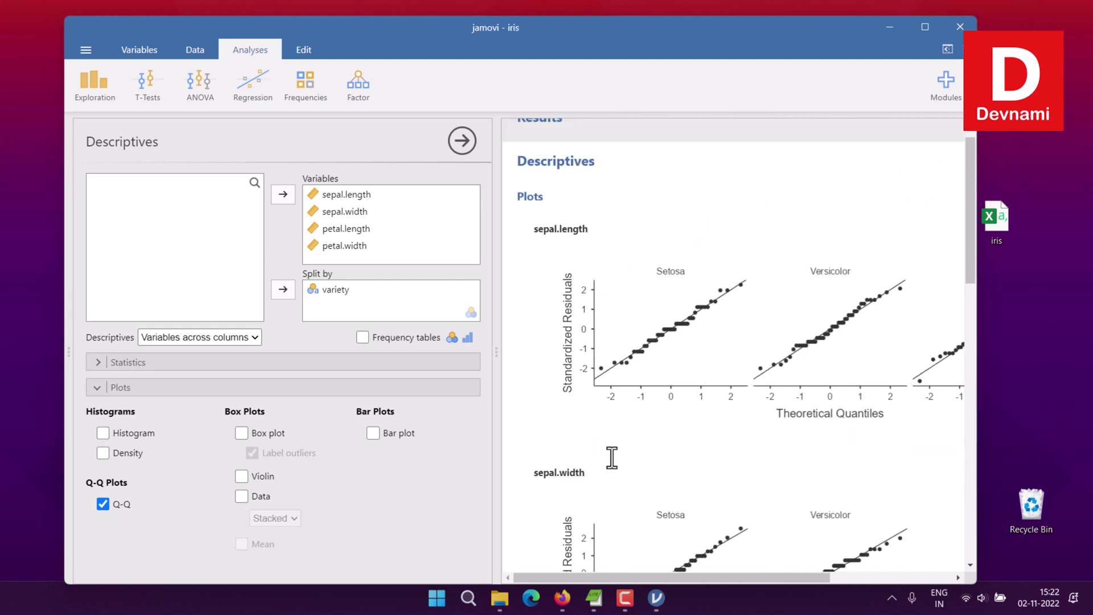
scroll(709, 324, down, 3)
scroll(708, 320, down, 6)
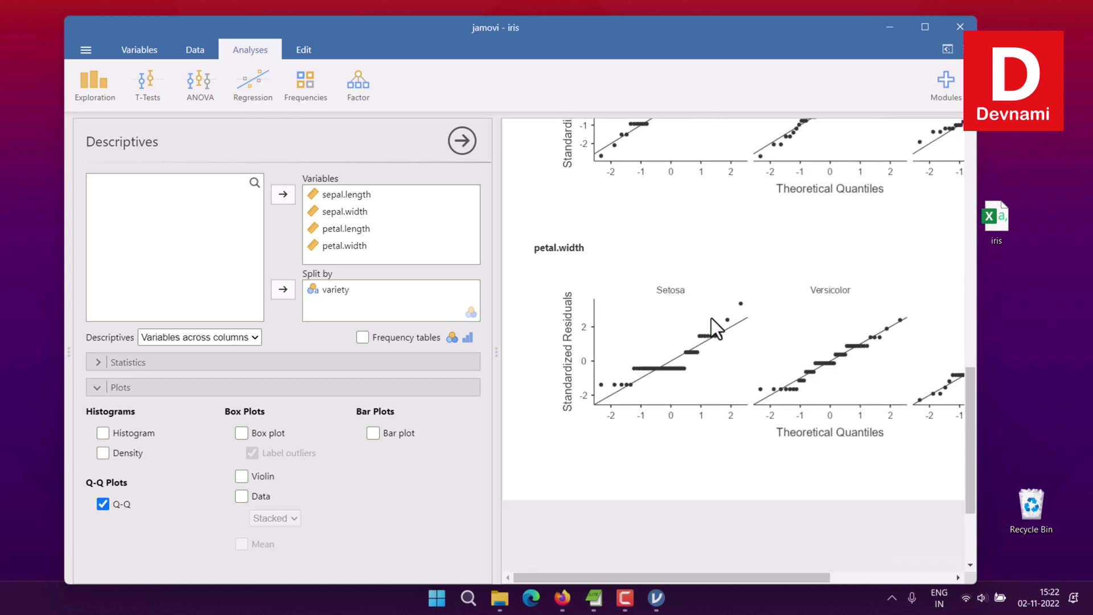
click(103, 504)
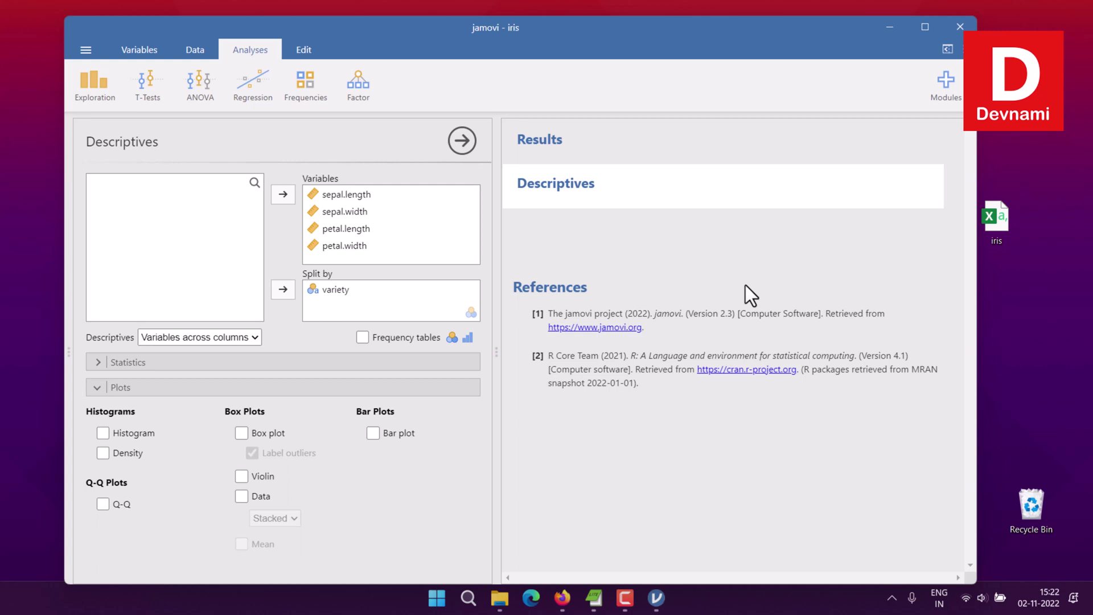
Step: Open Anderson's Iris Data from jamovi's Data Library in a new window
click(90, 51)
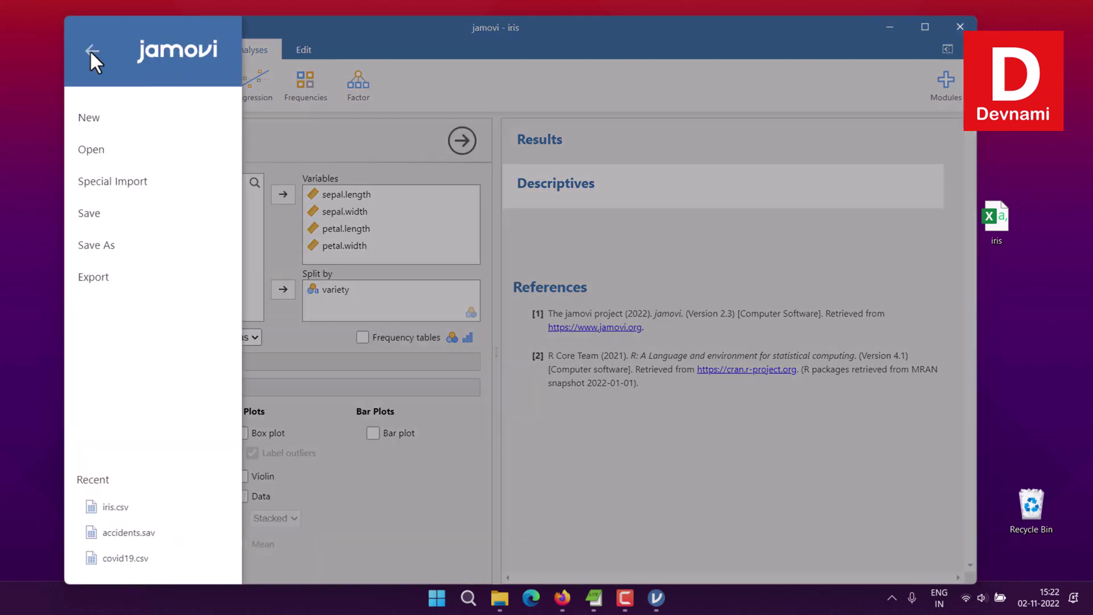
click(99, 152)
click(107, 211)
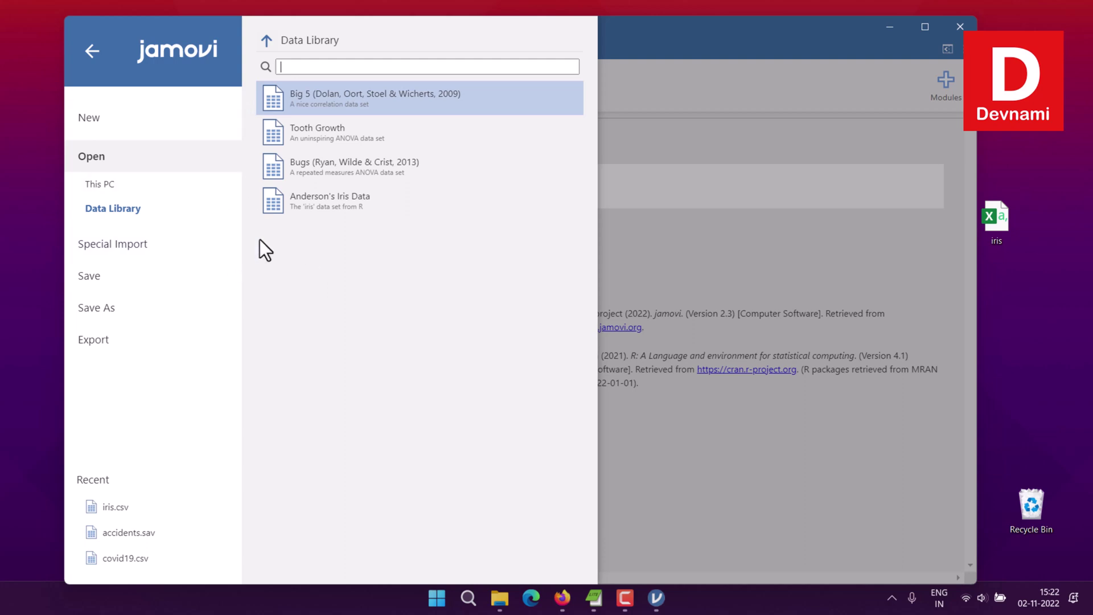
click(327, 204)
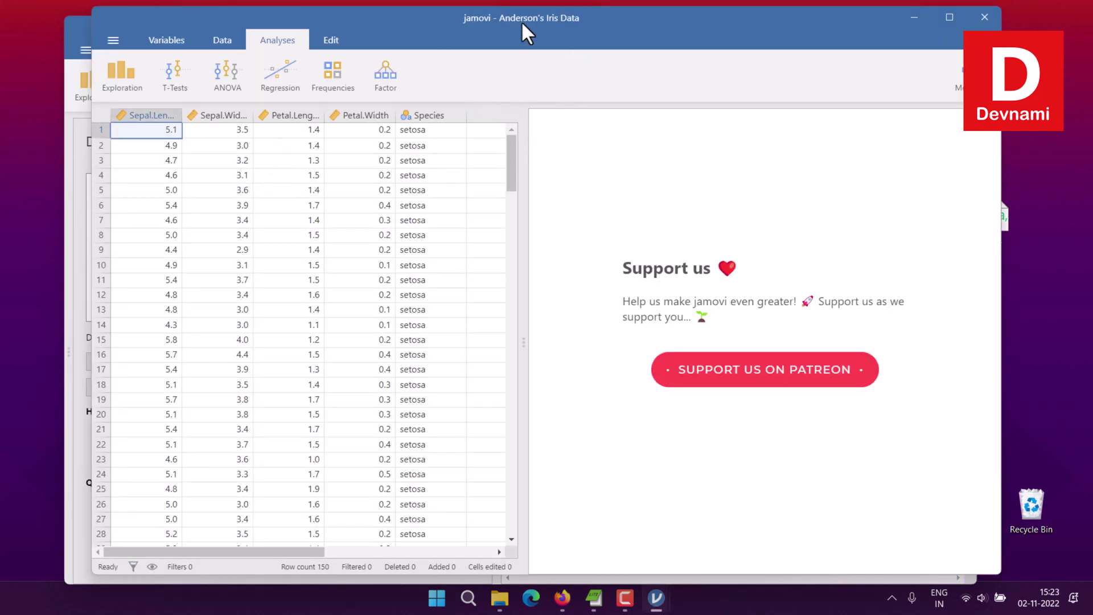
Step: Reposition the new window, start an Exploration > Descriptives analysis and select Species
drag(524, 22, 535, 39)
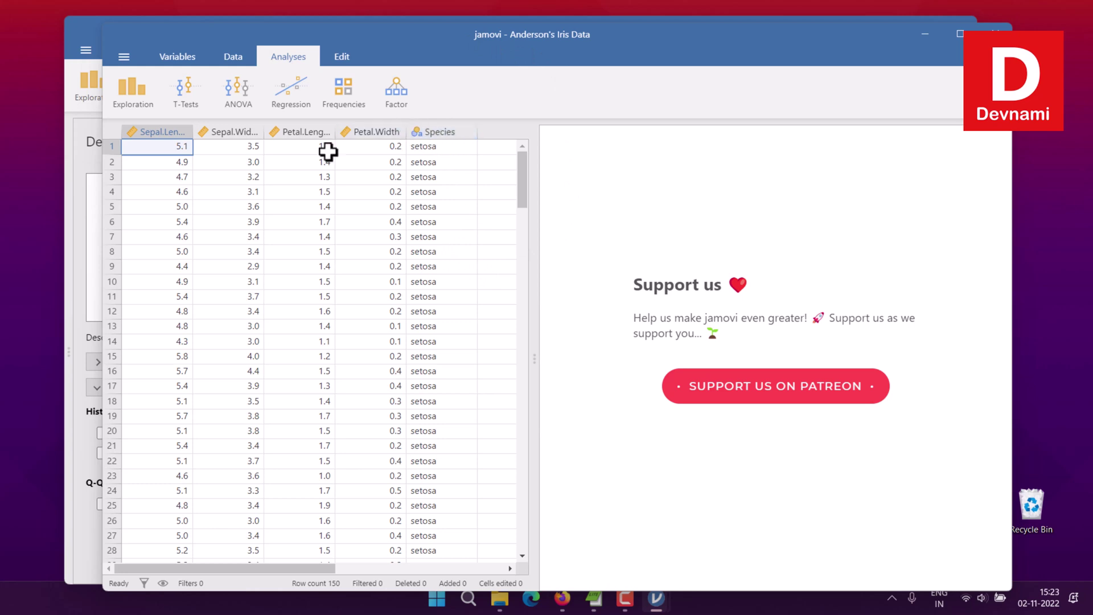
click(138, 104)
click(140, 128)
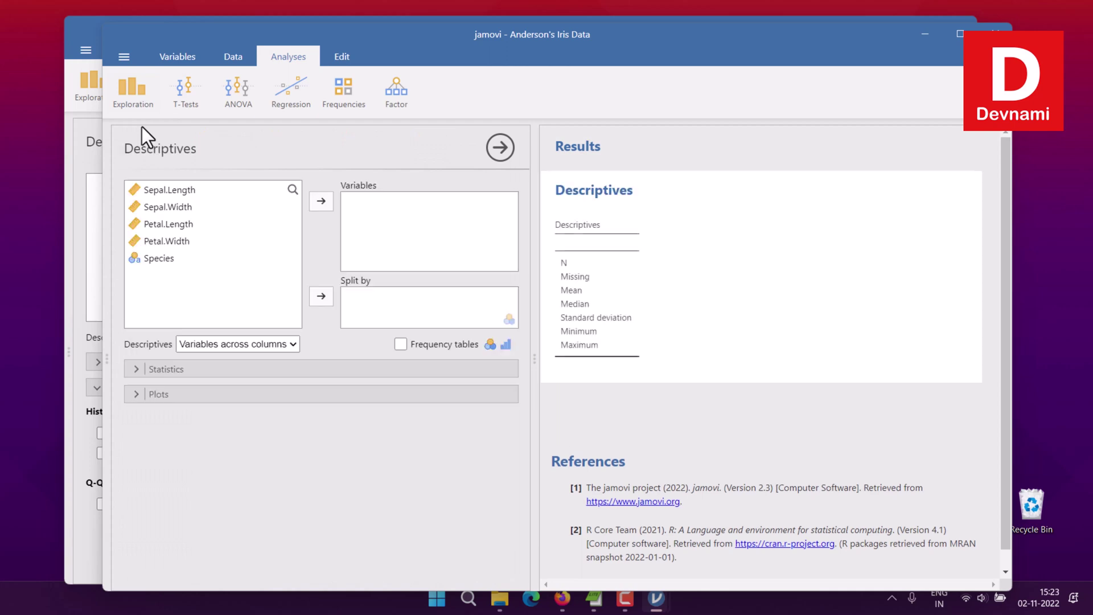
click(173, 258)
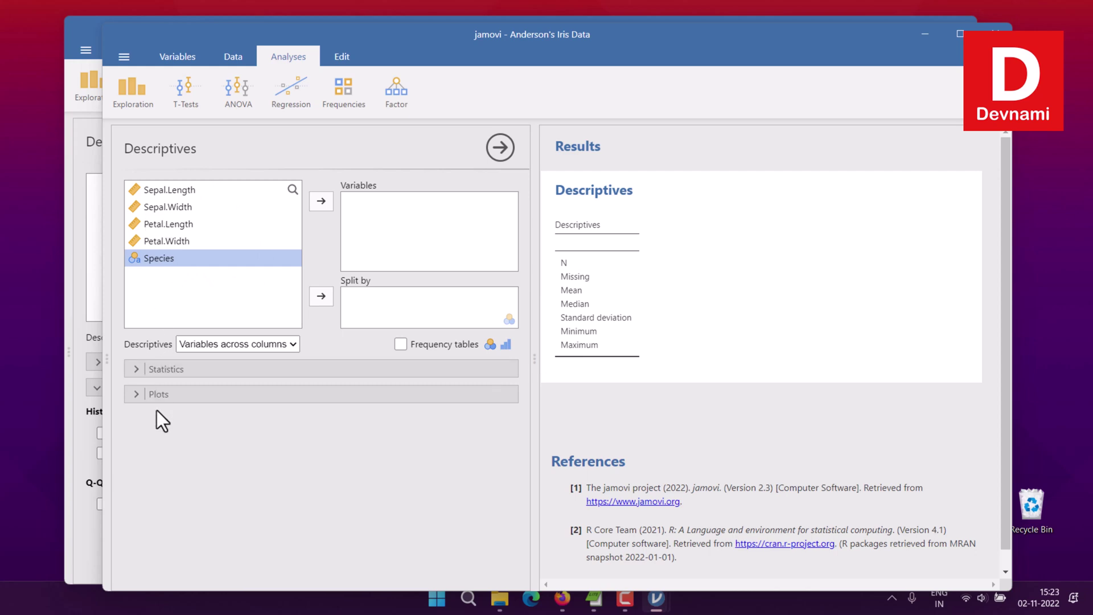
Step: Turn off the N, Missing, Mean, Std. deviation, Minimum and Maximum statistics
click(149, 395)
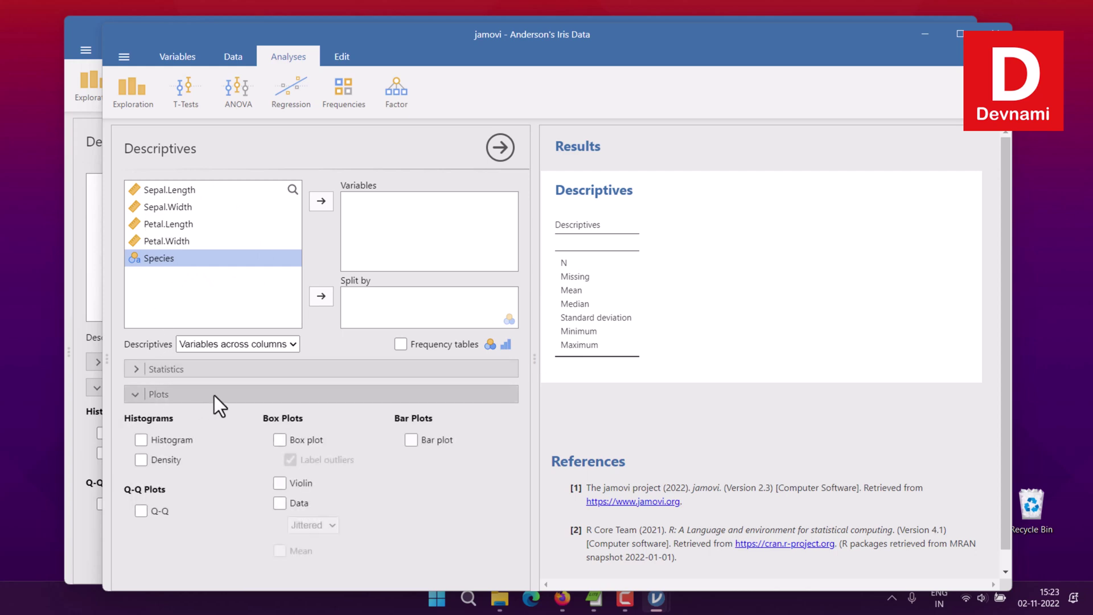
click(138, 369)
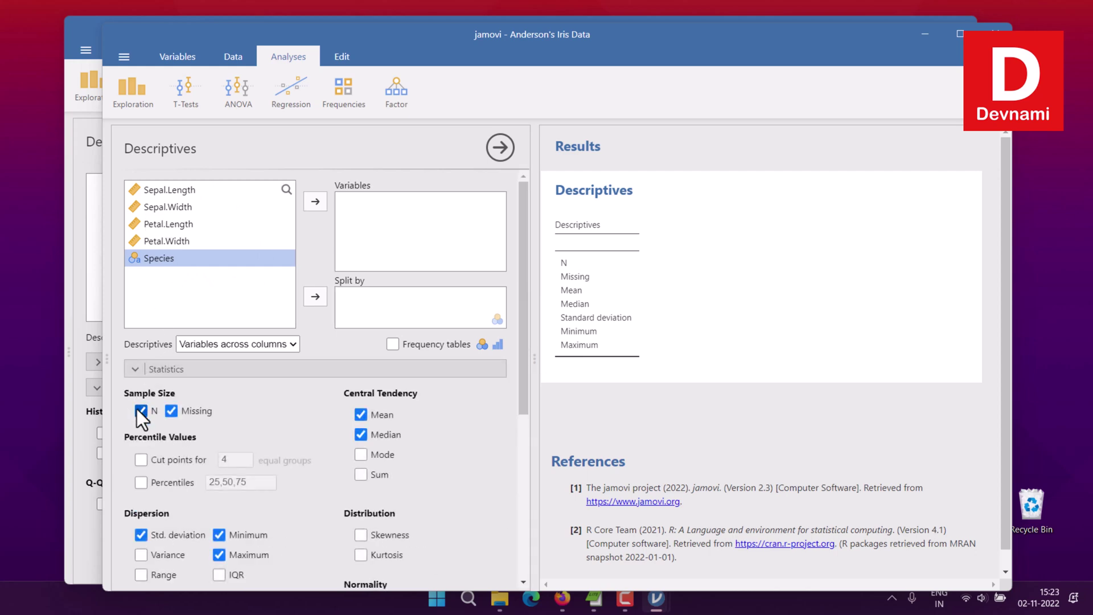
click(170, 411)
click(141, 535)
click(218, 535)
click(218, 554)
click(360, 414)
scroll(330, 414, down, 5)
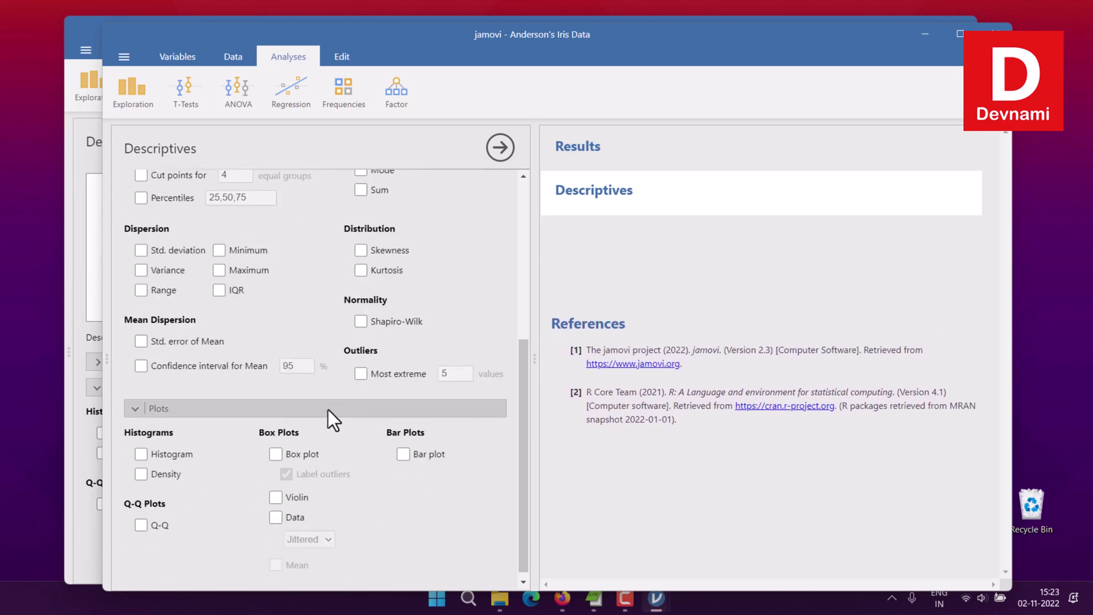
scroll(244, 370, up, 5)
click(135, 370)
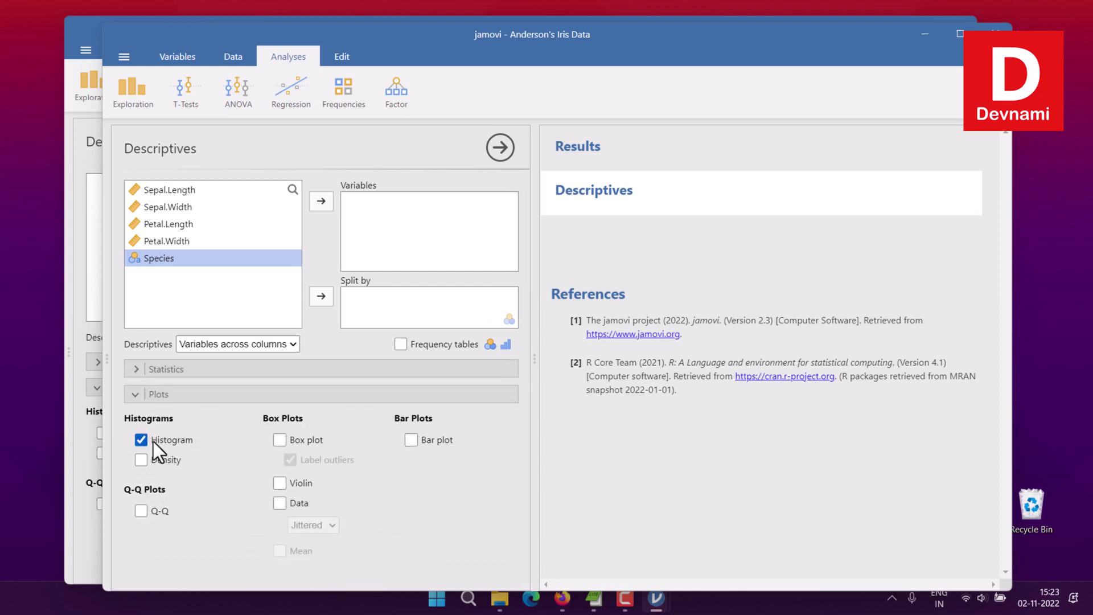
Step: Add Sepal.Length, Sepal.Width, Petal.Length and Petal.Width to Variables to show their histograms
click(203, 190)
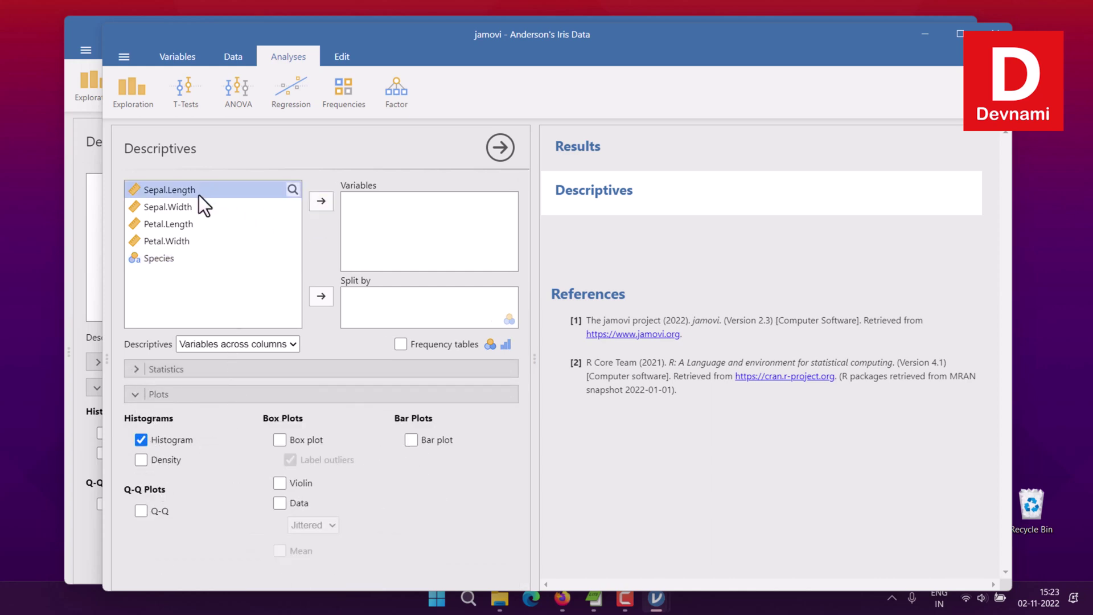
click(199, 205)
ctrl+click(193, 223)
ctrl+click(190, 193)
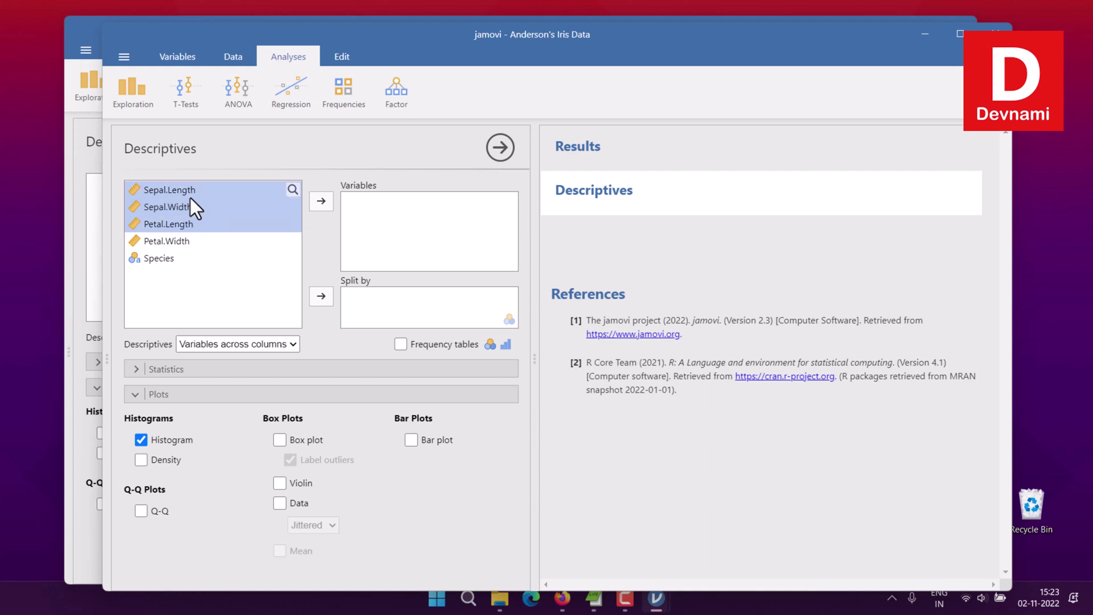
ctrl+click(197, 242)
click(322, 200)
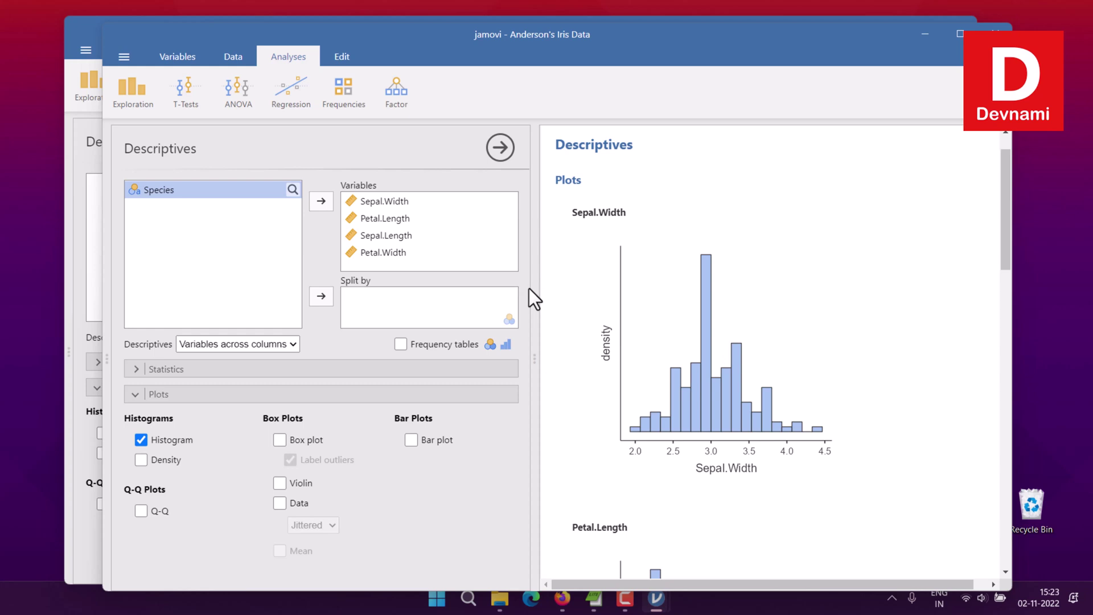
drag(508, 43, 548, 57)
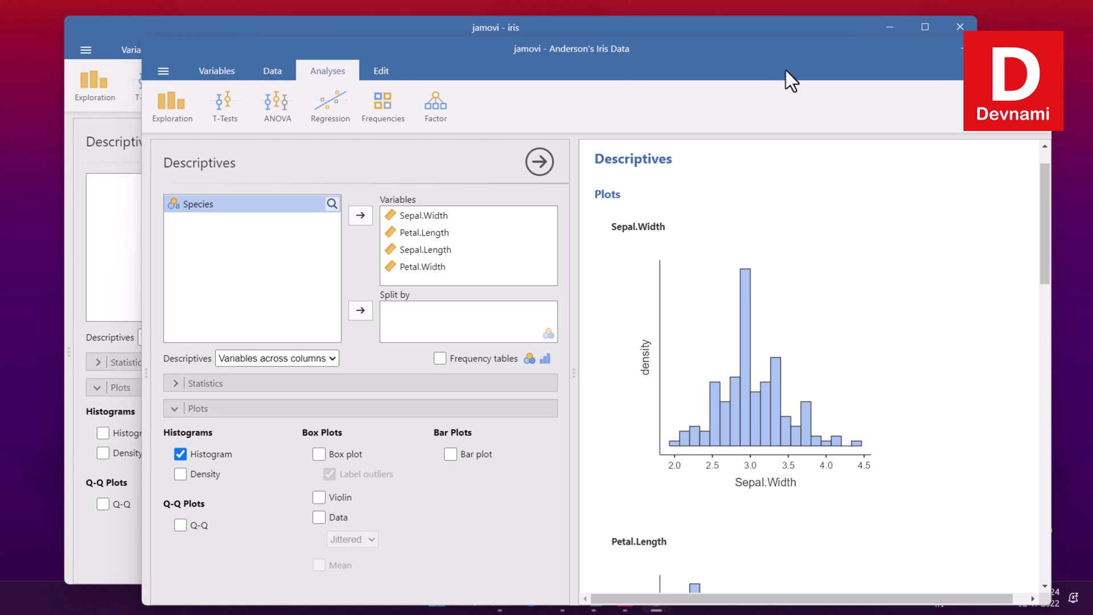
Step: Close the Anderson's Iris Data window without saving changes
click(1032, 49)
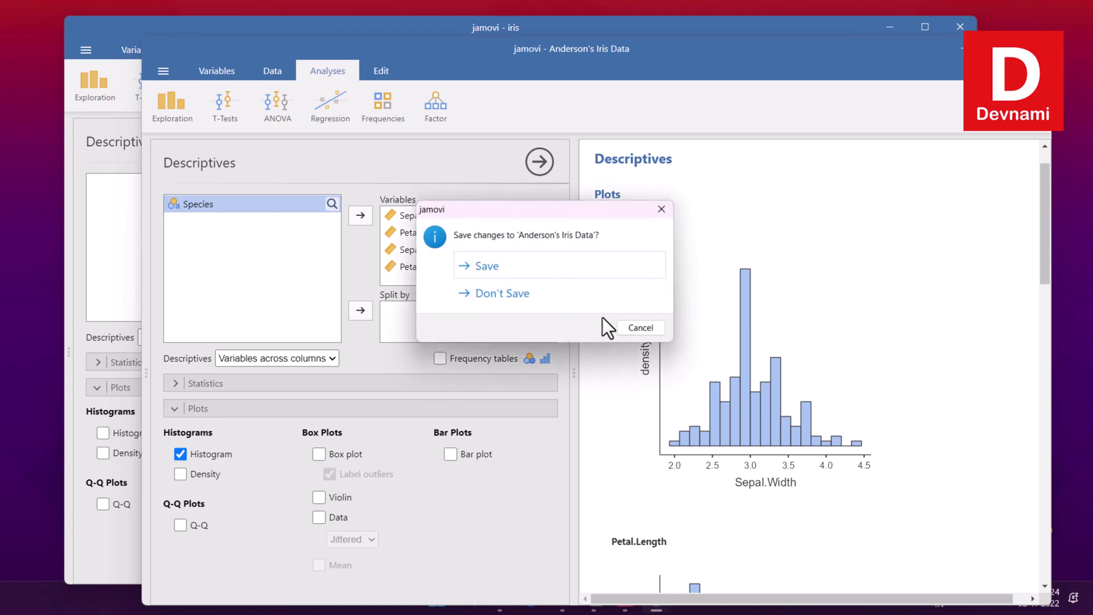
click(544, 300)
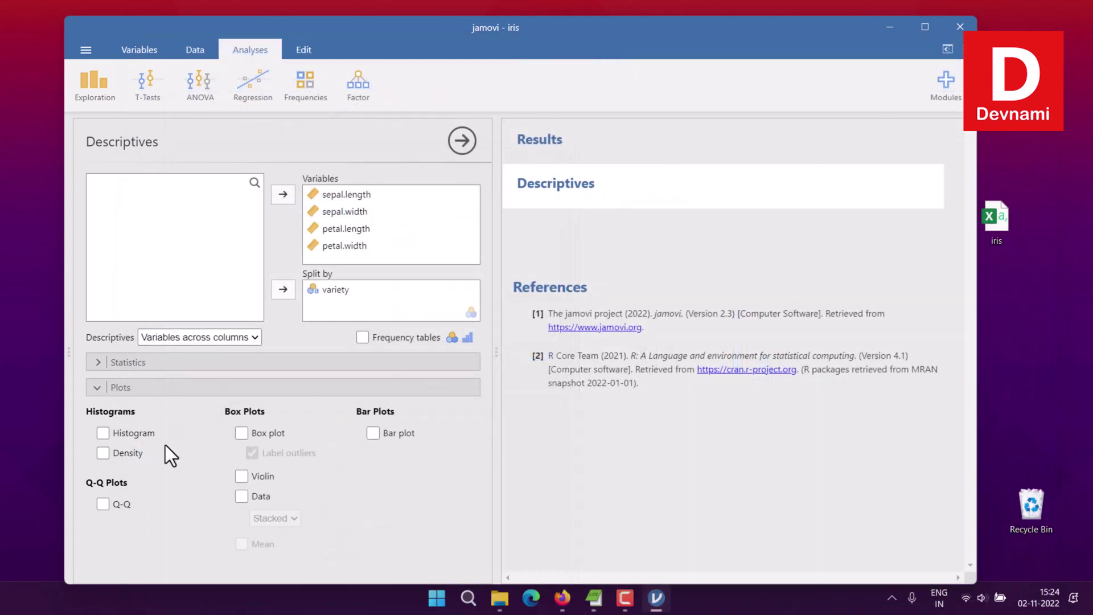